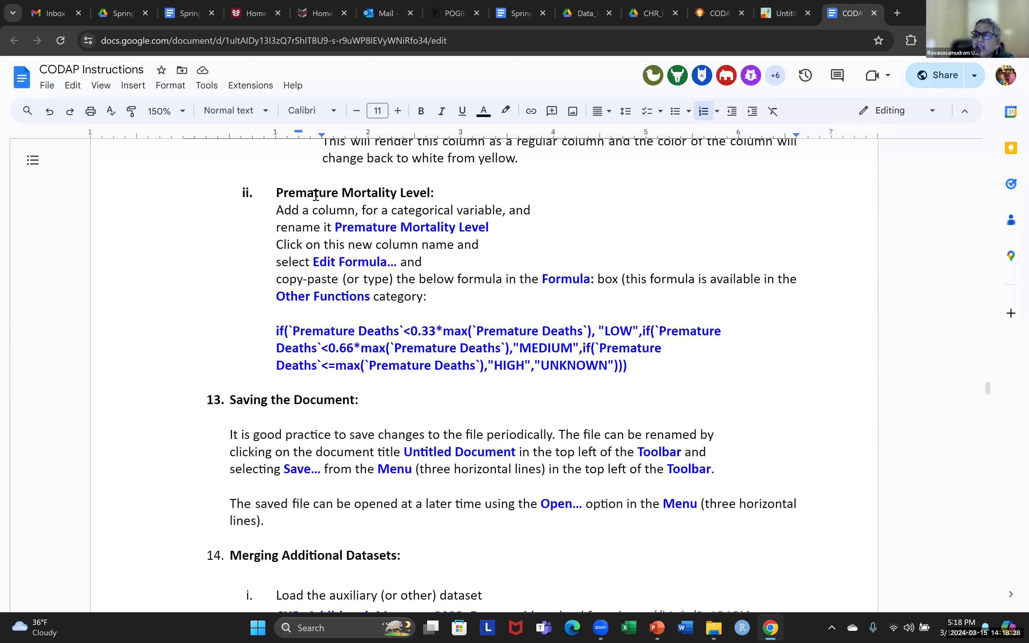
- Highlight the 'Premature Mortality Level:' heading in the doc, then bring up the CODAP county table
left_click_drag(276, 192, 441, 186)
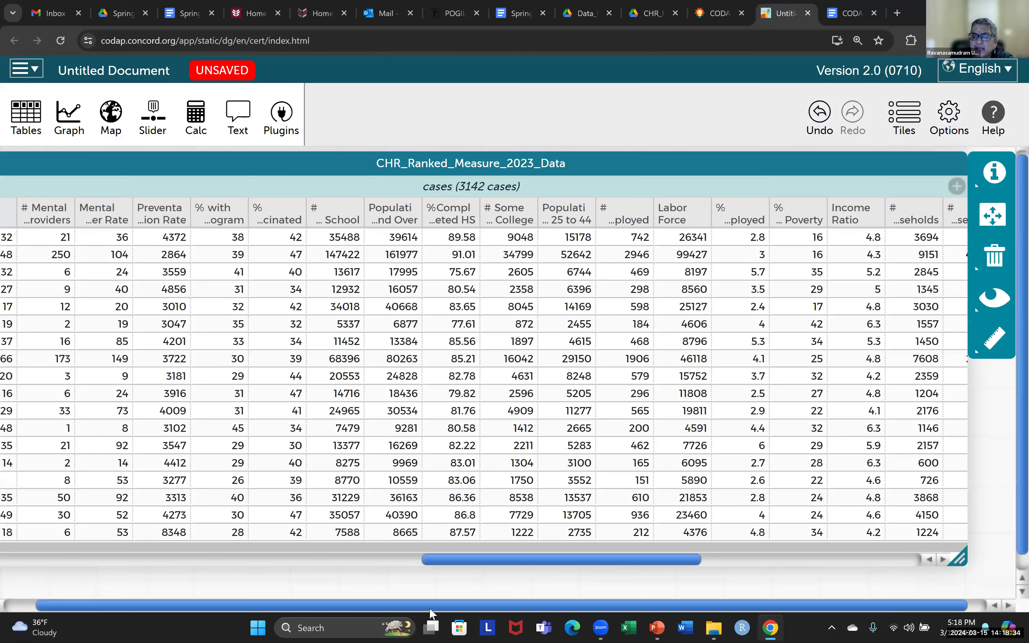
key("ctrl+shift+Tab")
left_click_drag(500, 566, 406, 571)
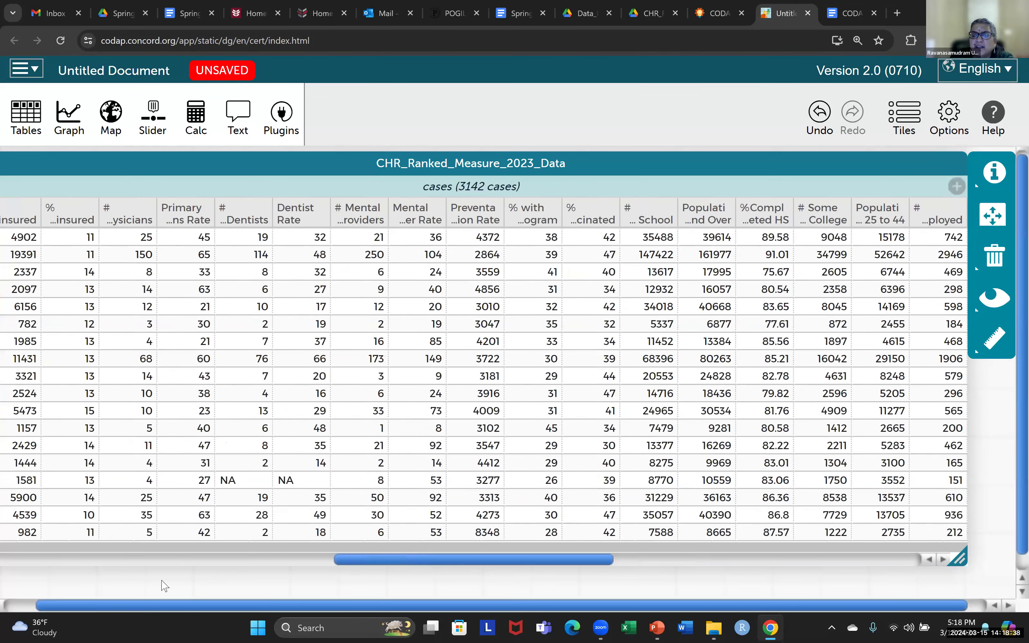
left_click_drag(164, 587, 74, 602)
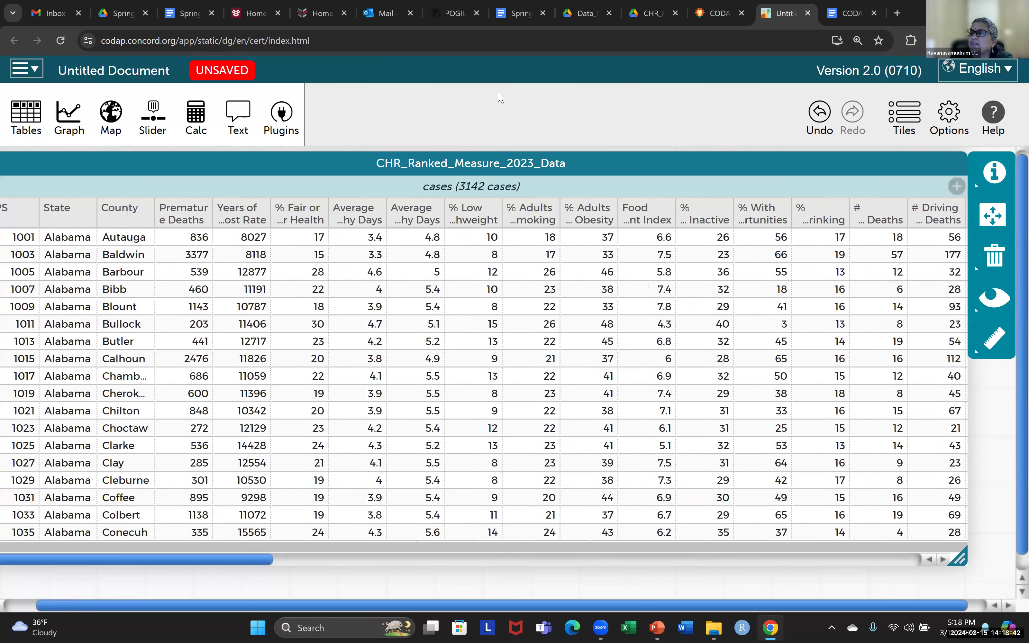
left_click(840, 15)
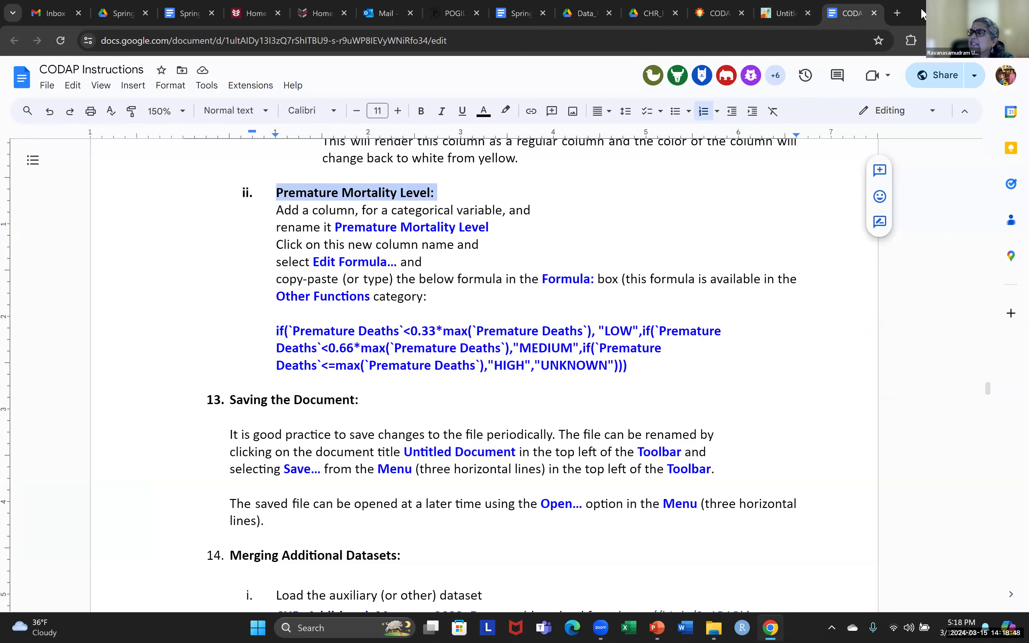
left_click(778, 20)
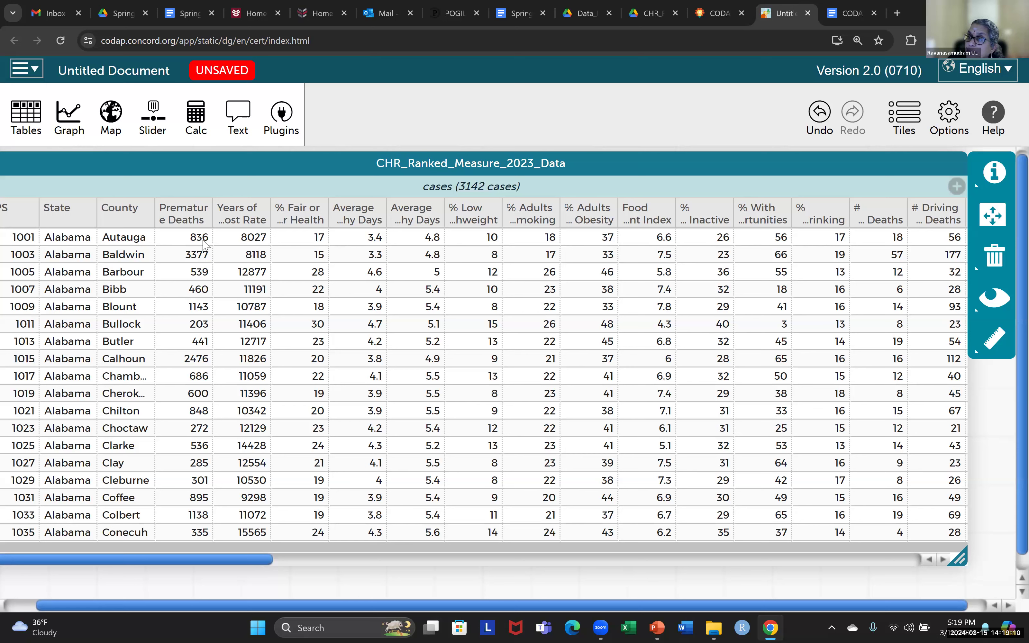
left_click(836, 17)
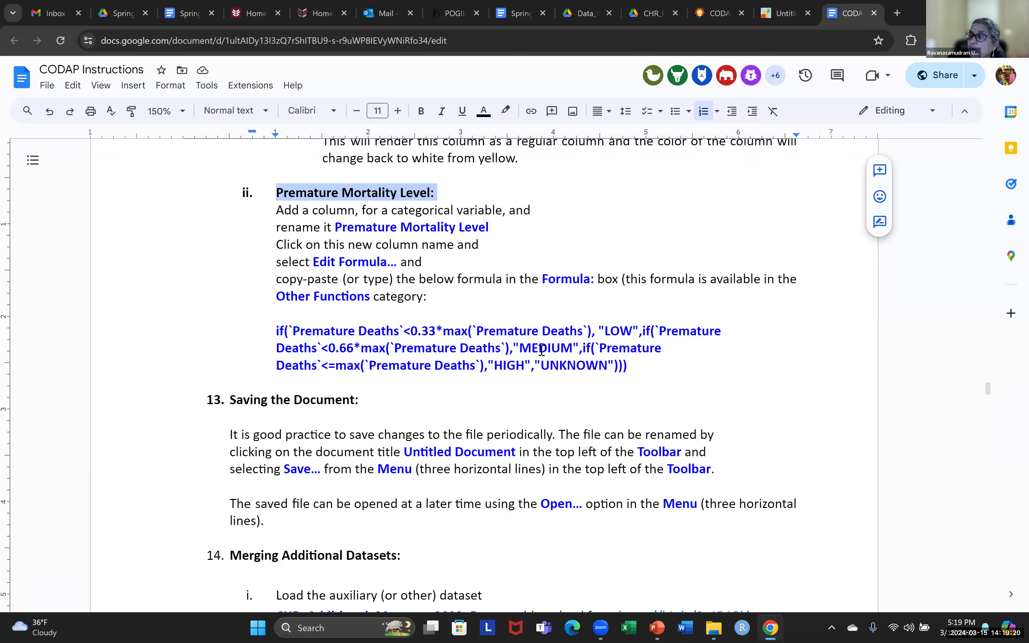
left_click(784, 18)
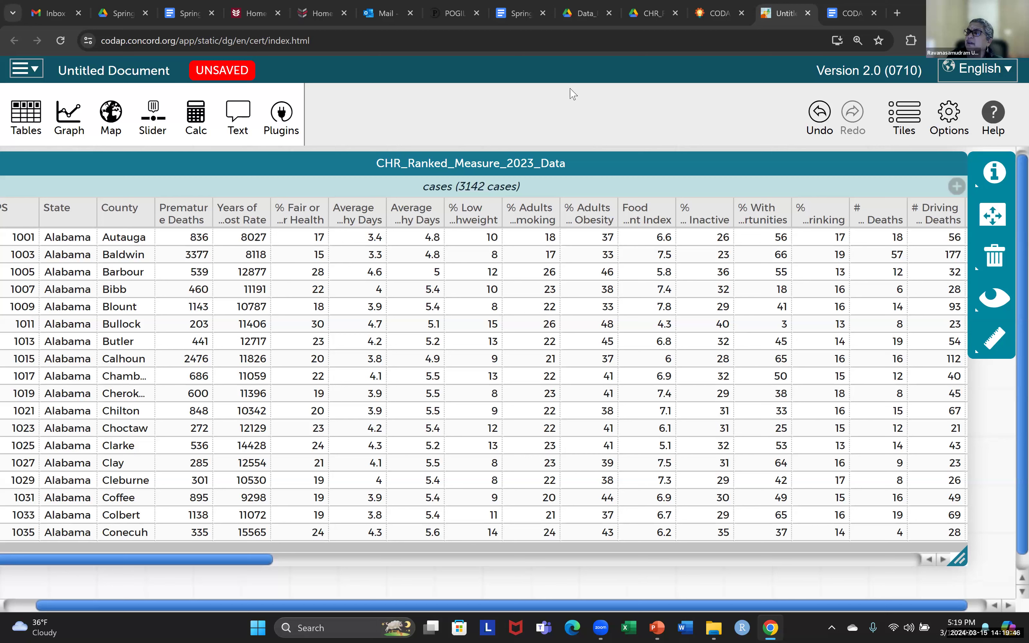
- Add a new column to the table and name it 'Premature Mortality Level'
left_click(957, 186)
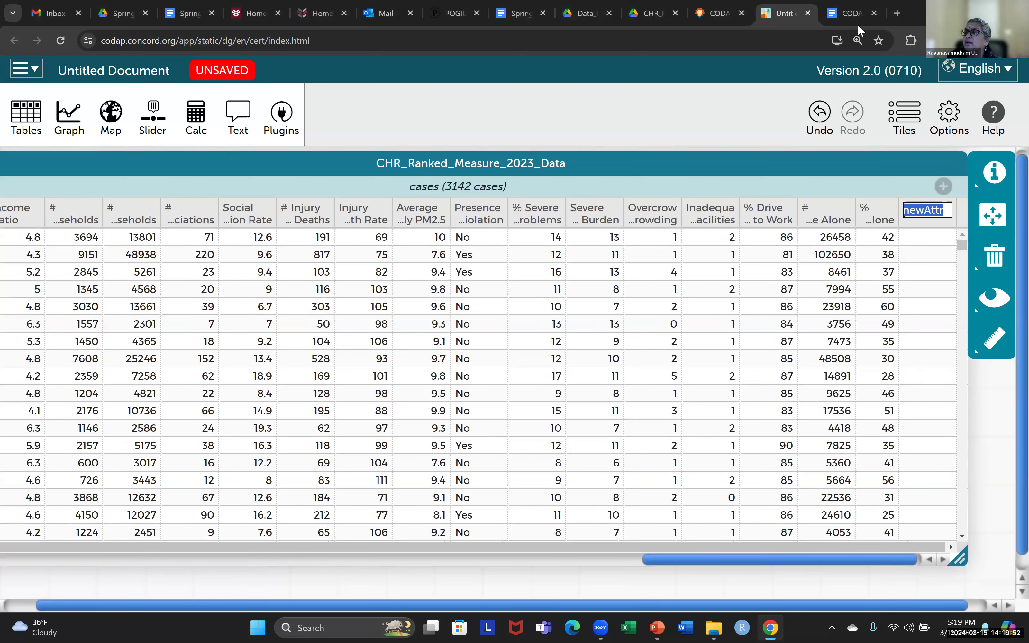
left_click(847, 17)
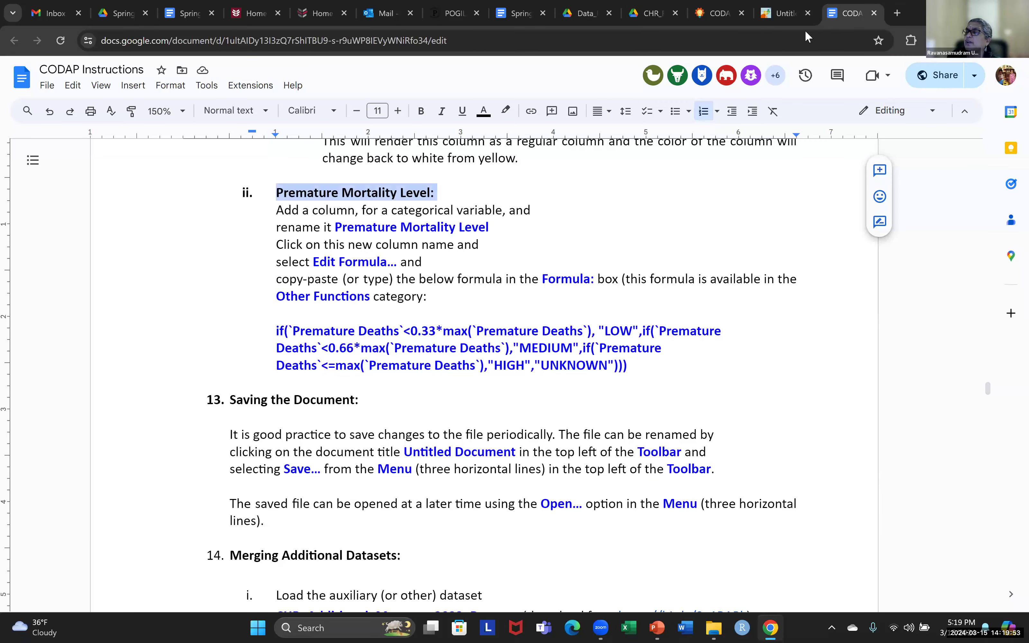
left_click(781, 23)
left_click(924, 215)
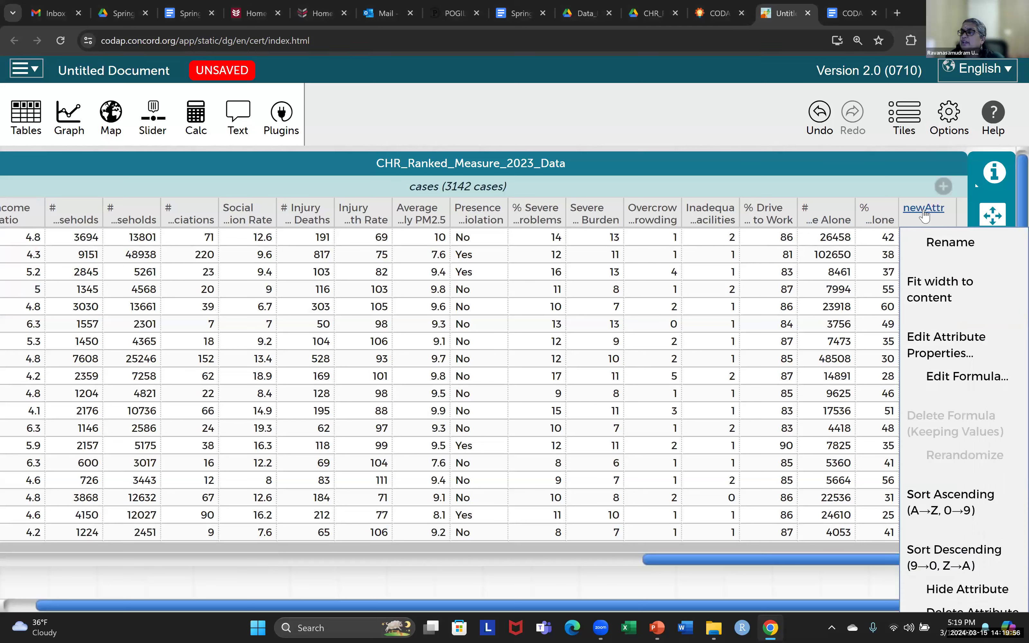
left_click(932, 243)
type("P")
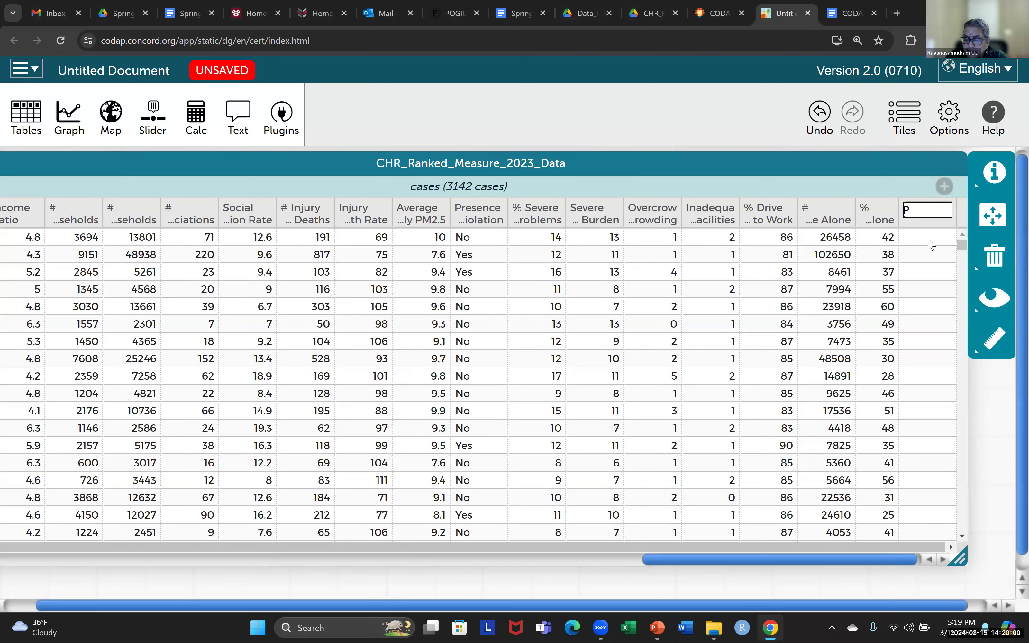
type("remature Mortali")
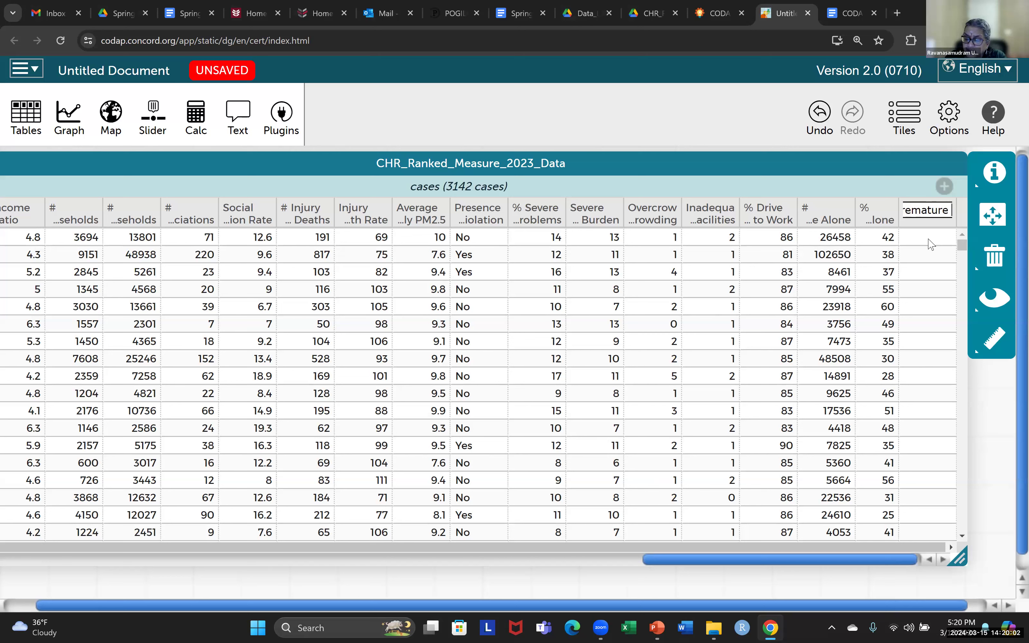
type("ty Level")
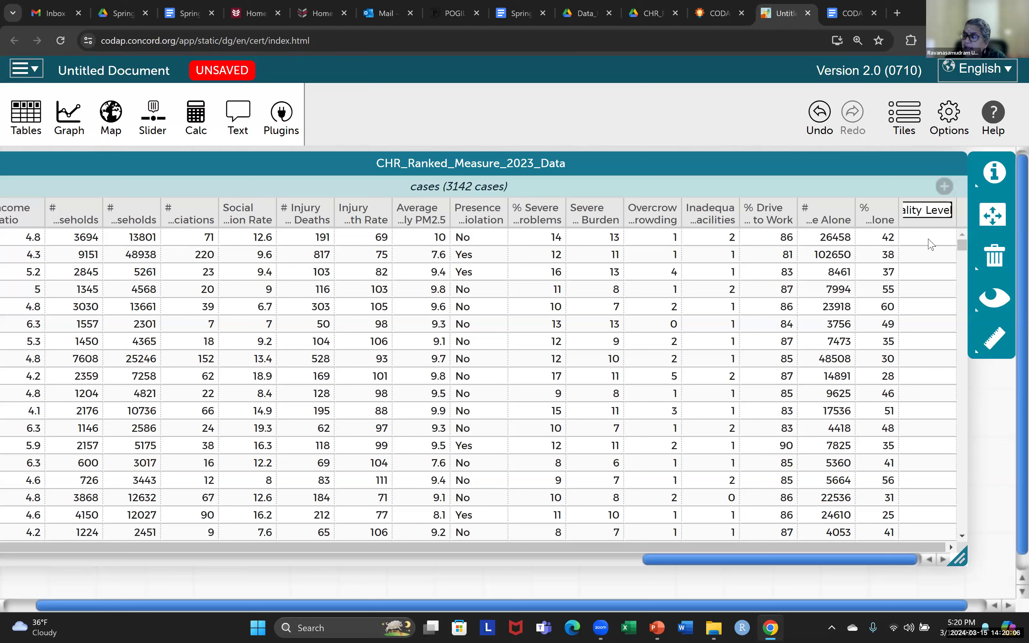
key("Return")
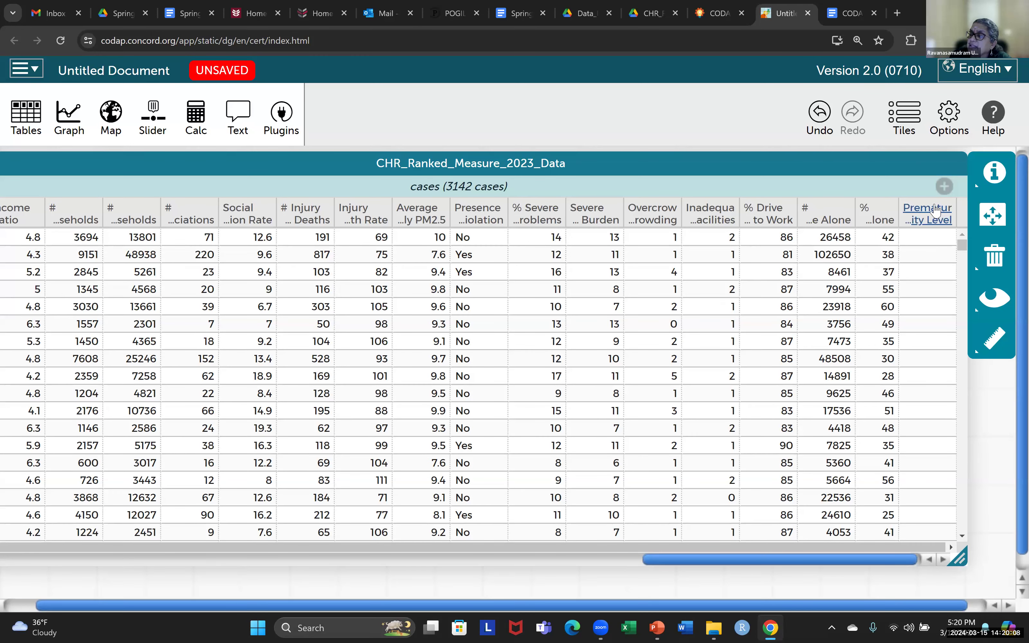
- Move the Premature Mortality Level column beside Premature Deaths, then return to the instructions
left_click_drag(929, 212, 315, 212)
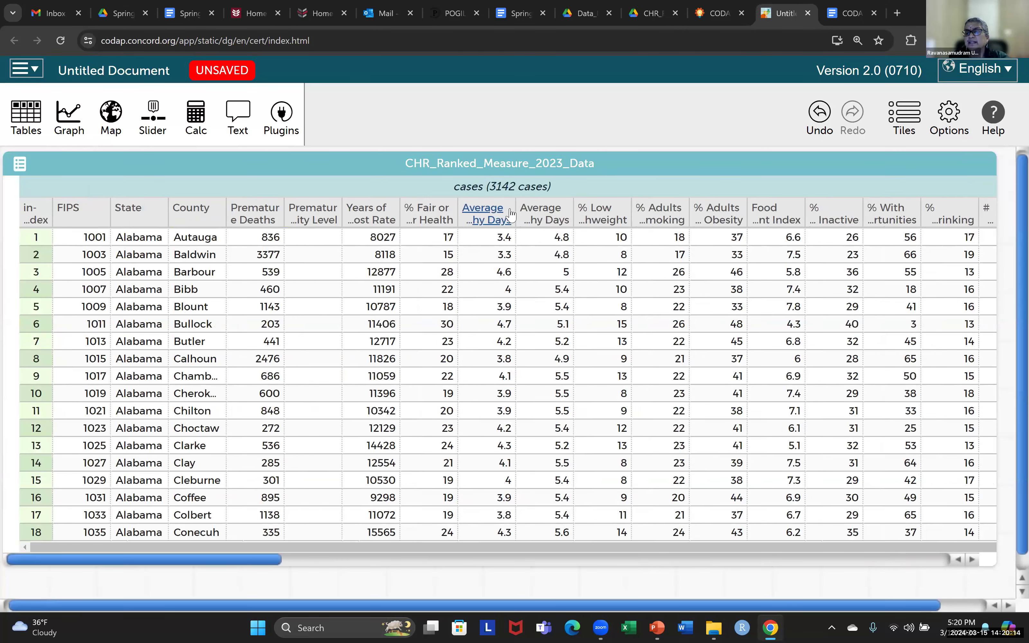
left_click(312, 228)
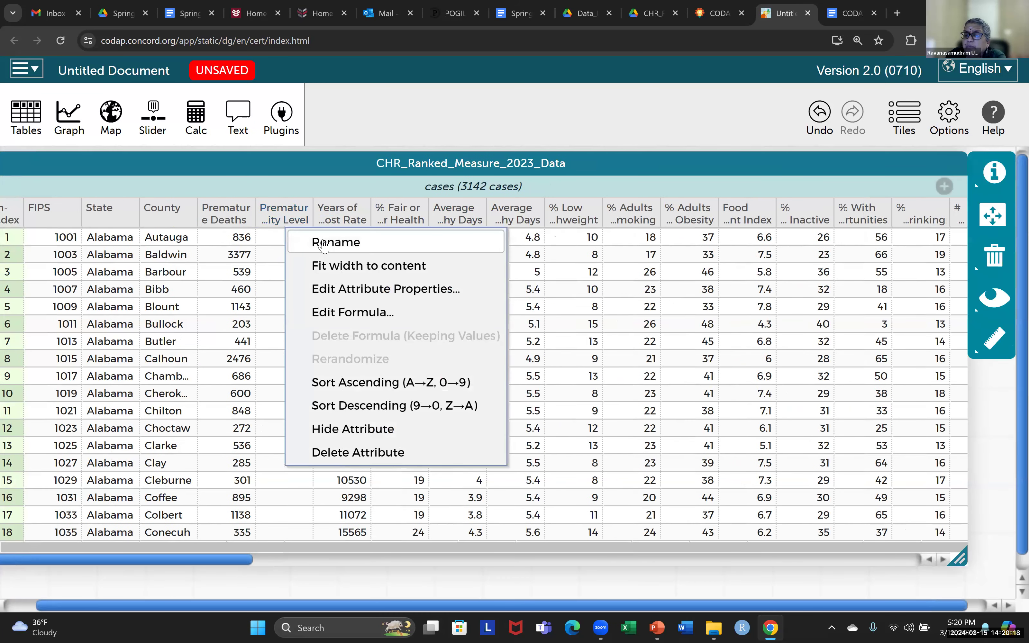
left_click(397, 102)
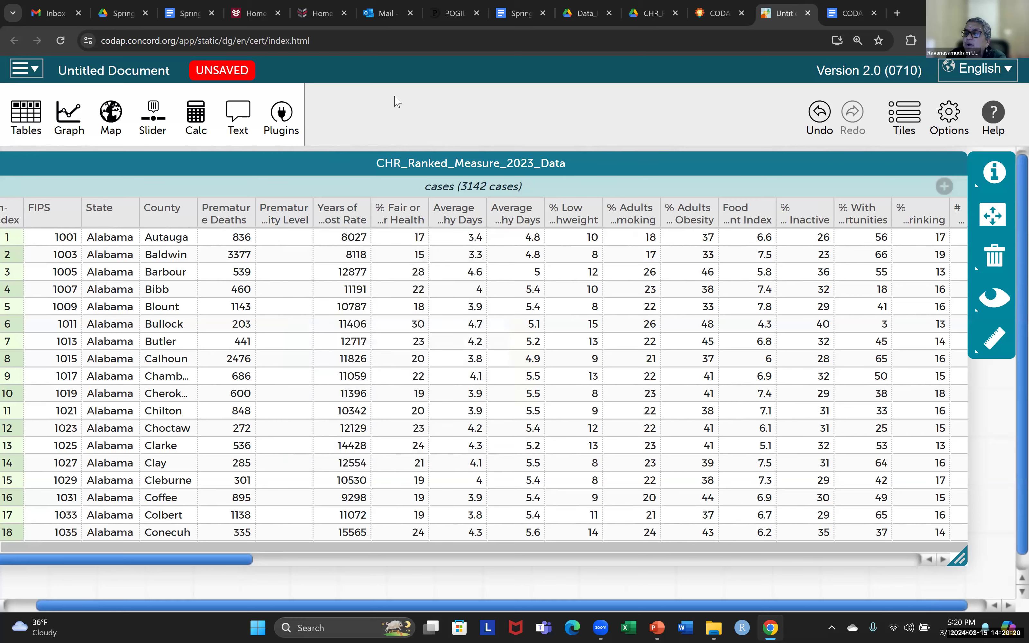
left_click(848, 18)
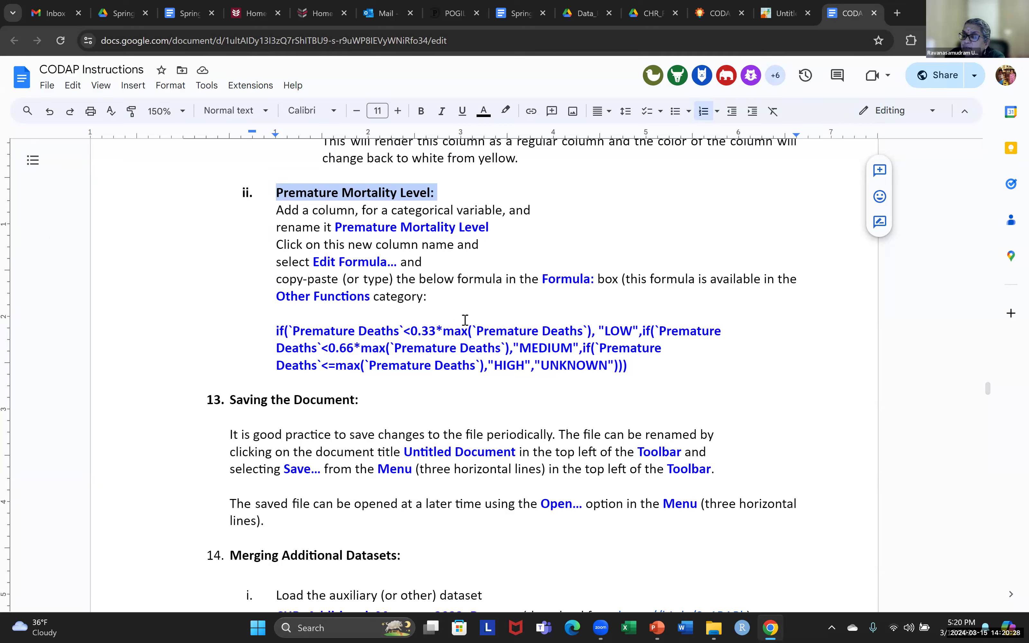
left_click(443, 332)
key("shift+Up")
left_click(592, 334, "shift")
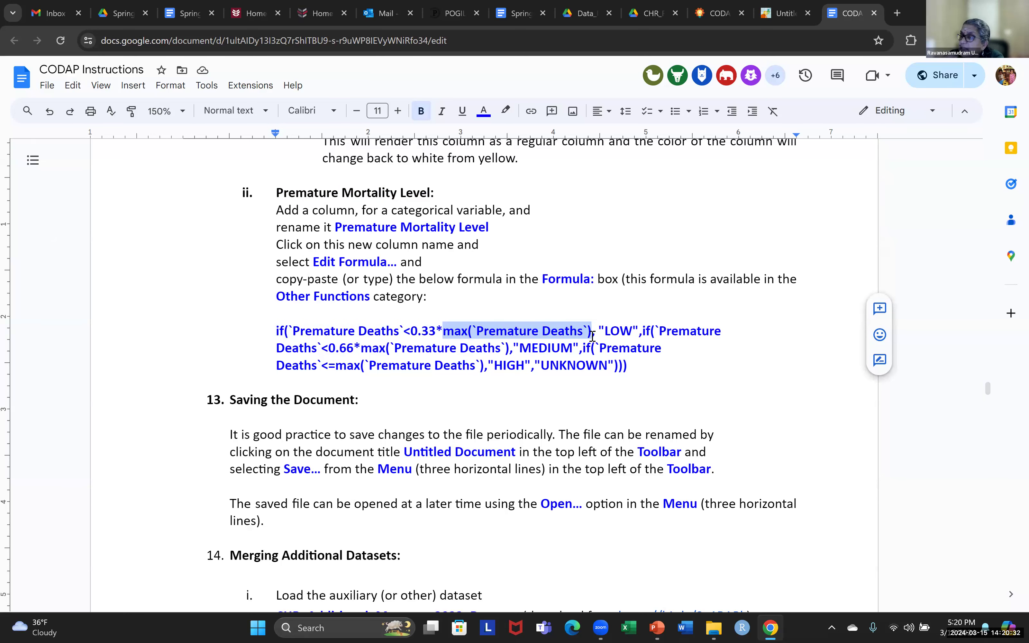
left_click(626, 333)
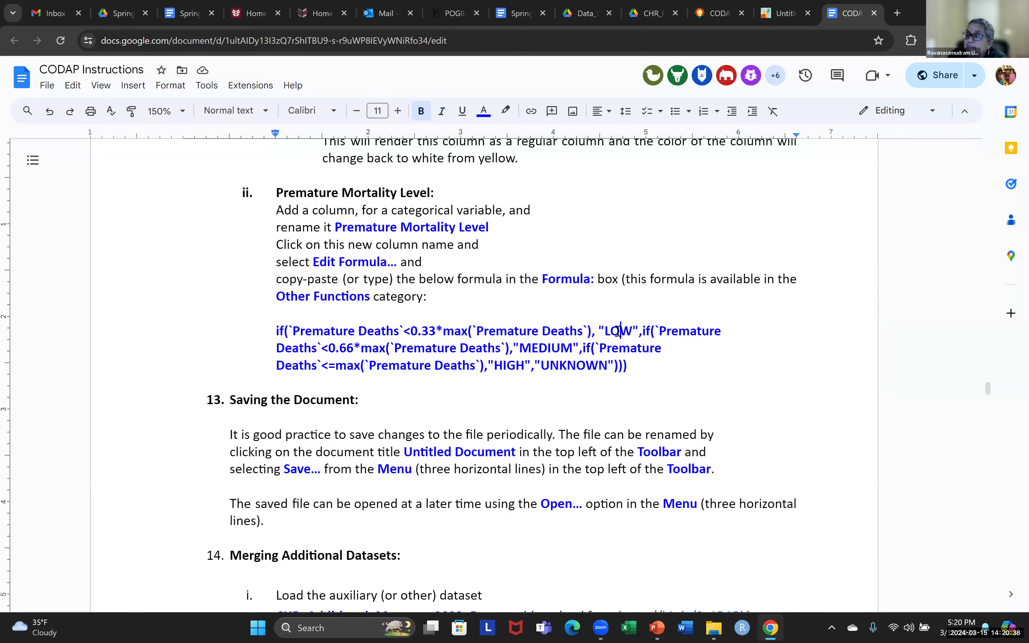
left_click(551, 347)
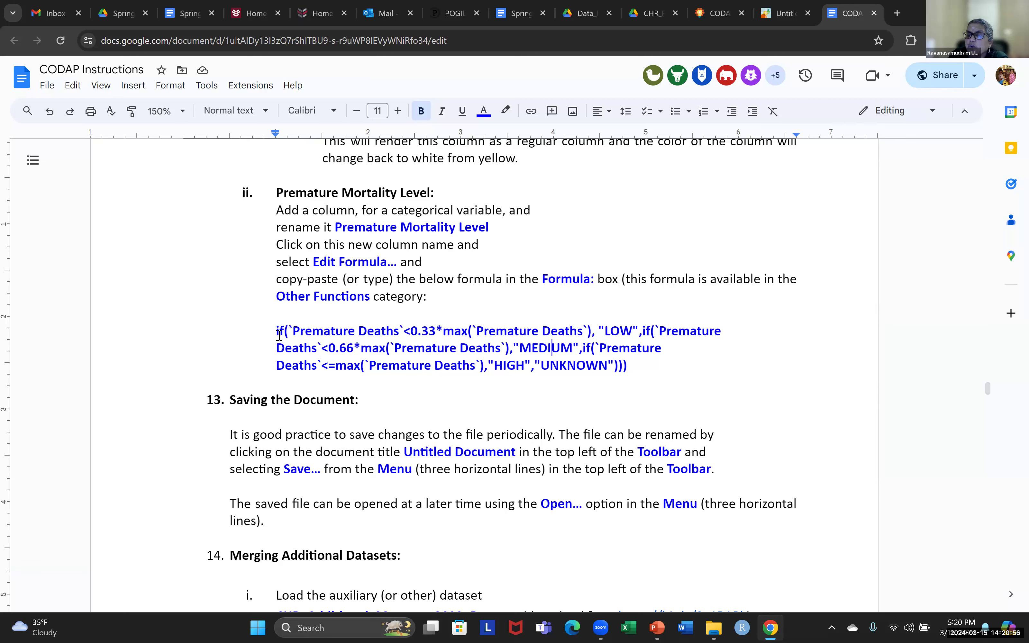
left_click_drag(274, 332, 628, 362)
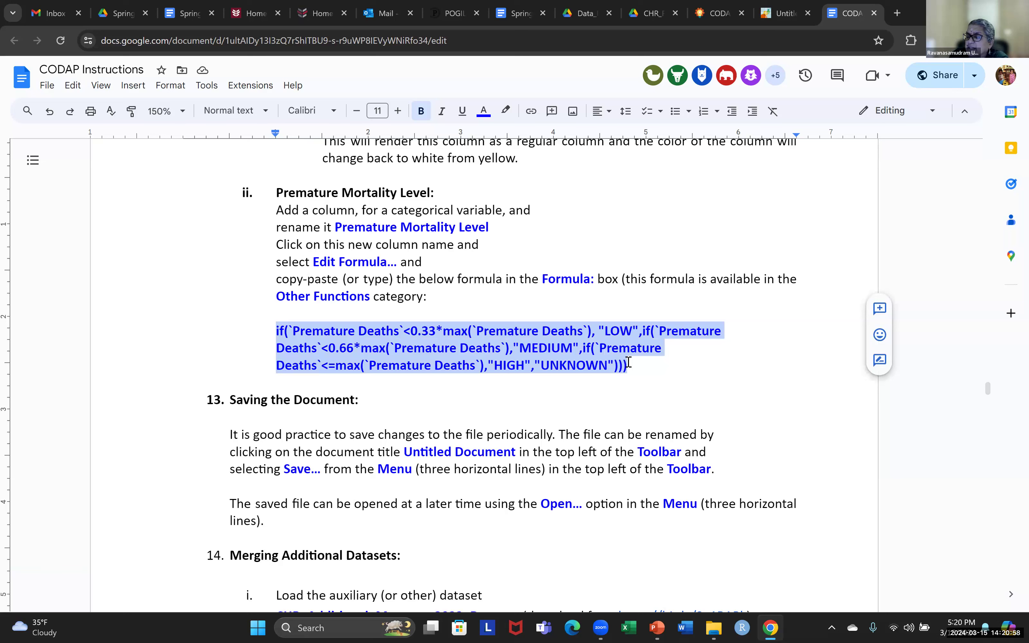
left_click(501, 302)
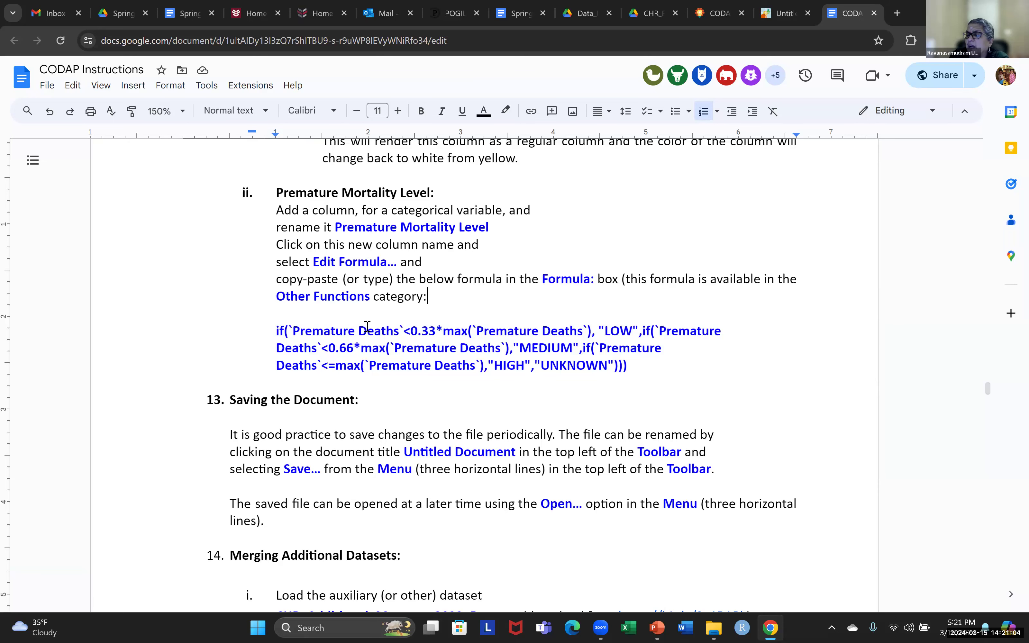
- Open the formula editor for Premature Mortality Level and insert the if() function template
left_click(786, 17)
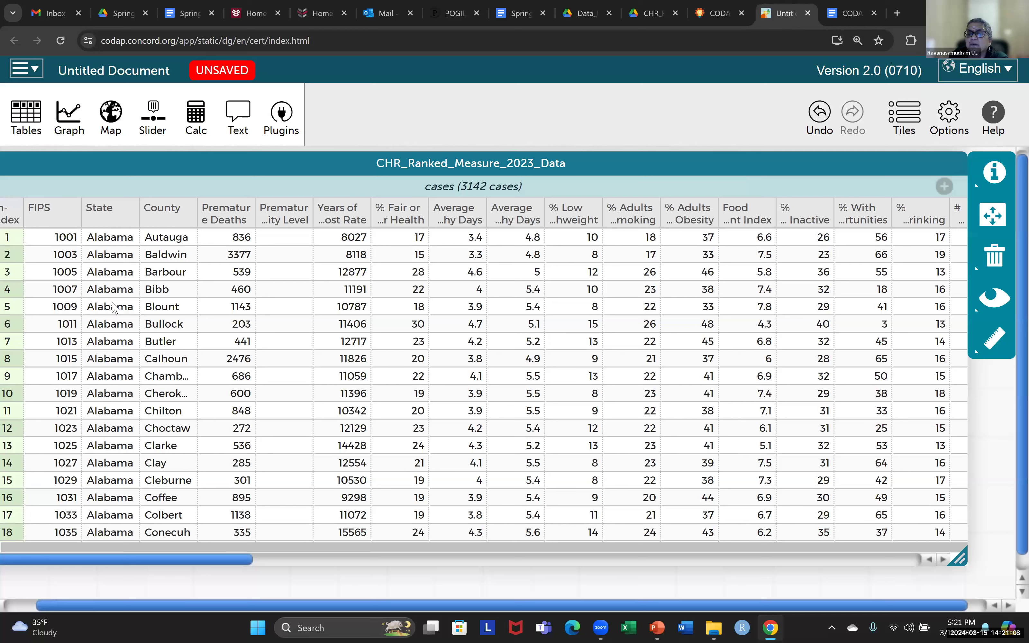
left_click(296, 227)
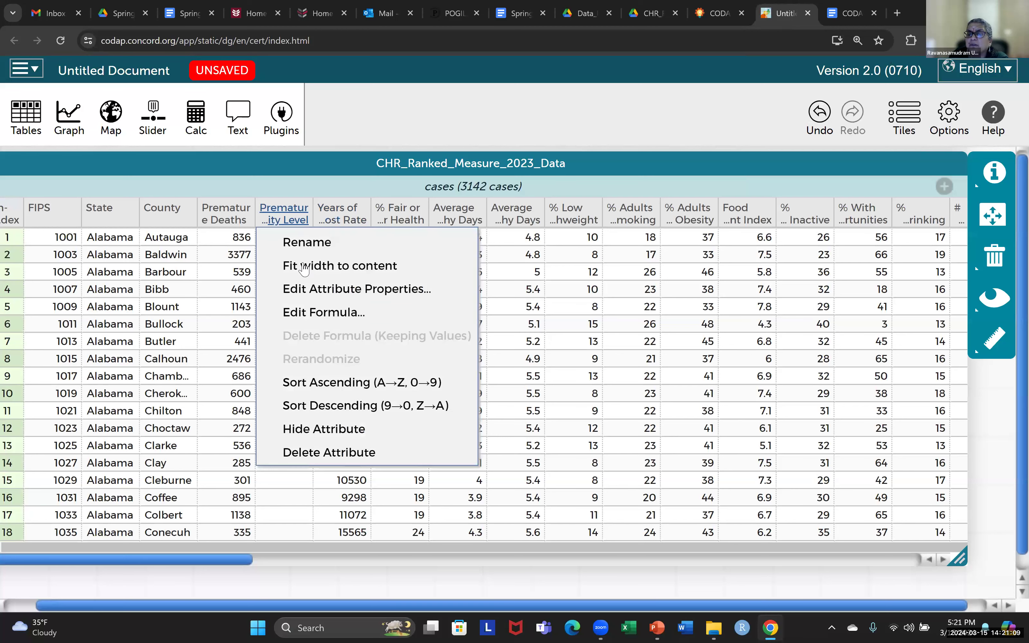
left_click(318, 312)
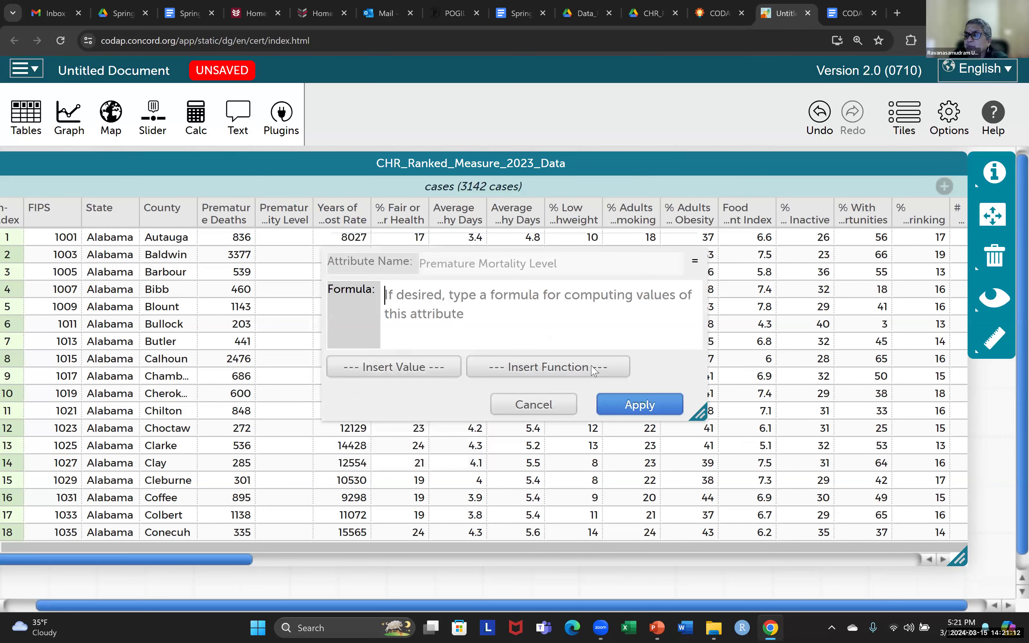
left_click(595, 373)
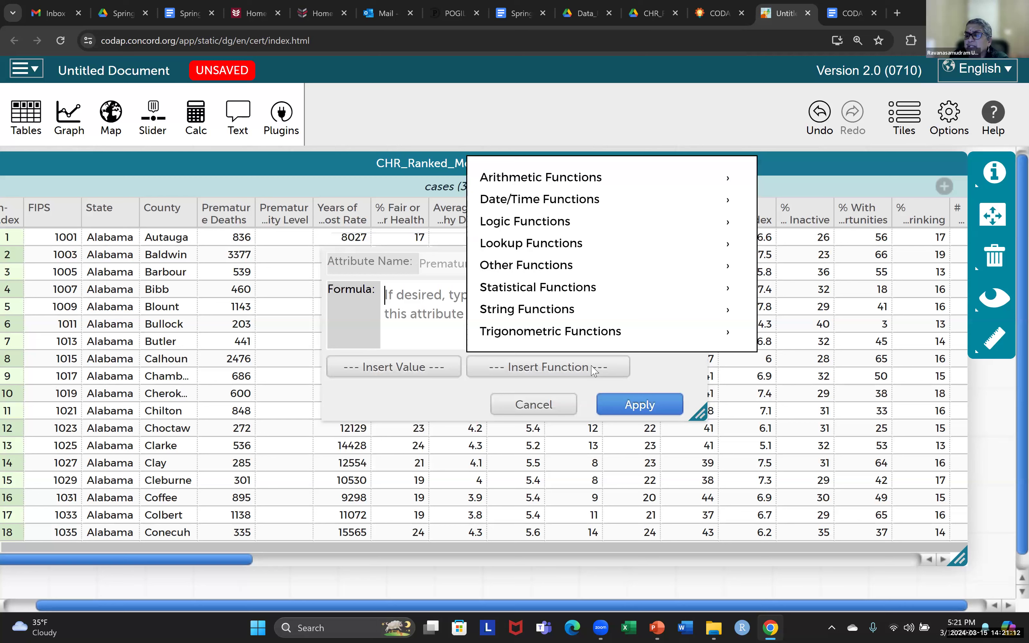
left_click(492, 267)
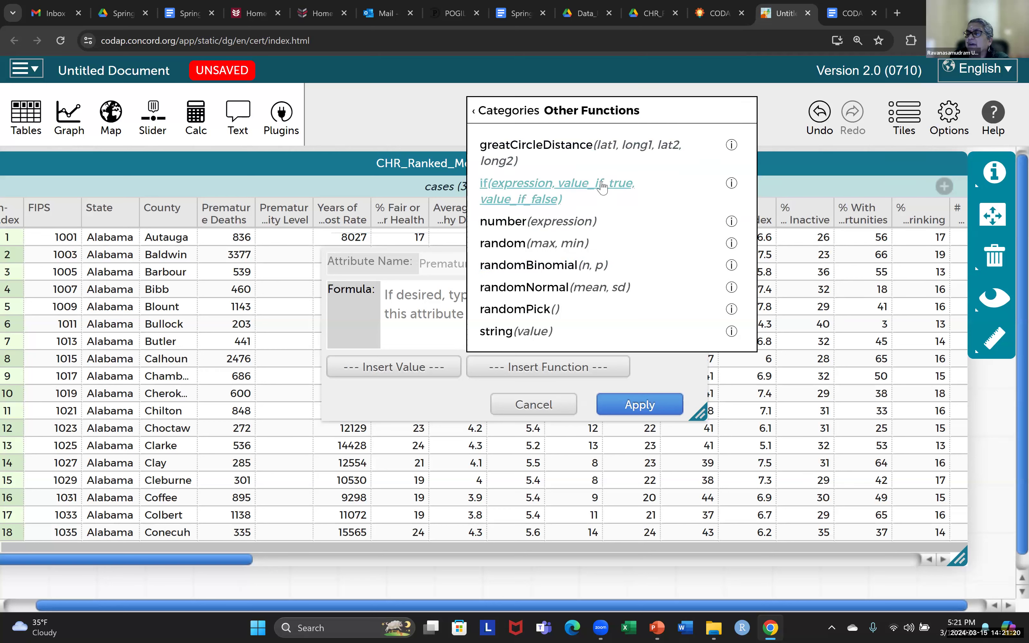
left_click(541, 191)
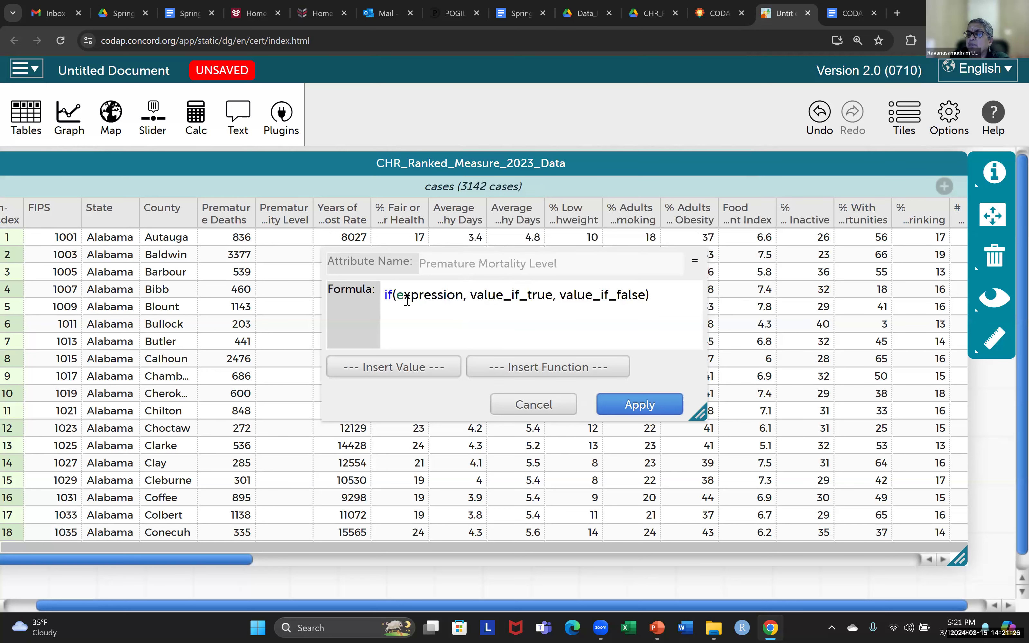
- Fill the if() condition with `Premature Deaths` < 0.33*max(`Premature Deaths`)
left_click_drag(399, 297, 463, 289)
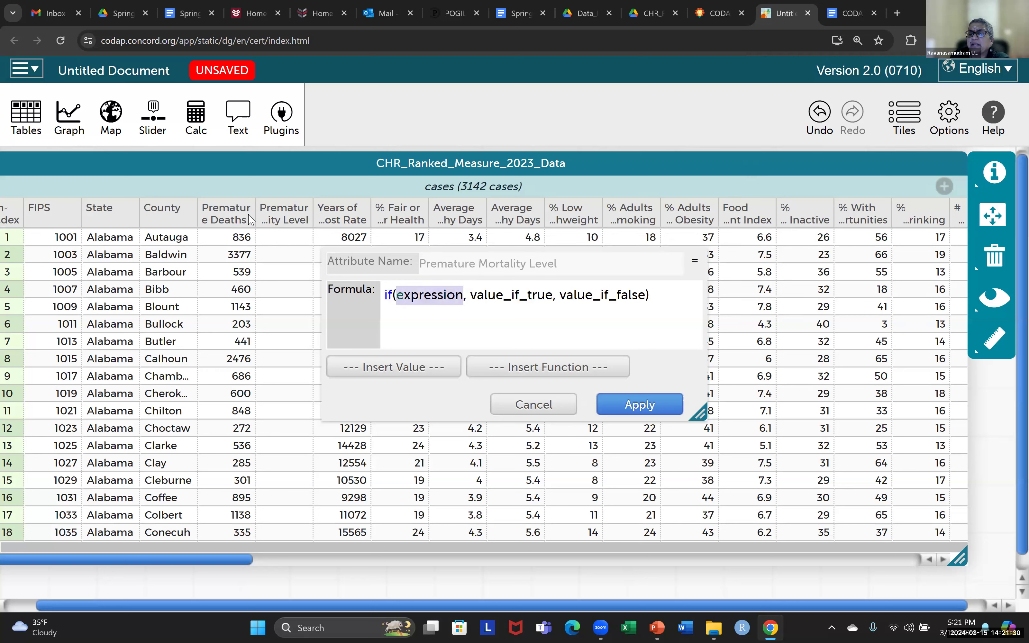
left_click(420, 374)
scroll(450, 395, "down", 5)
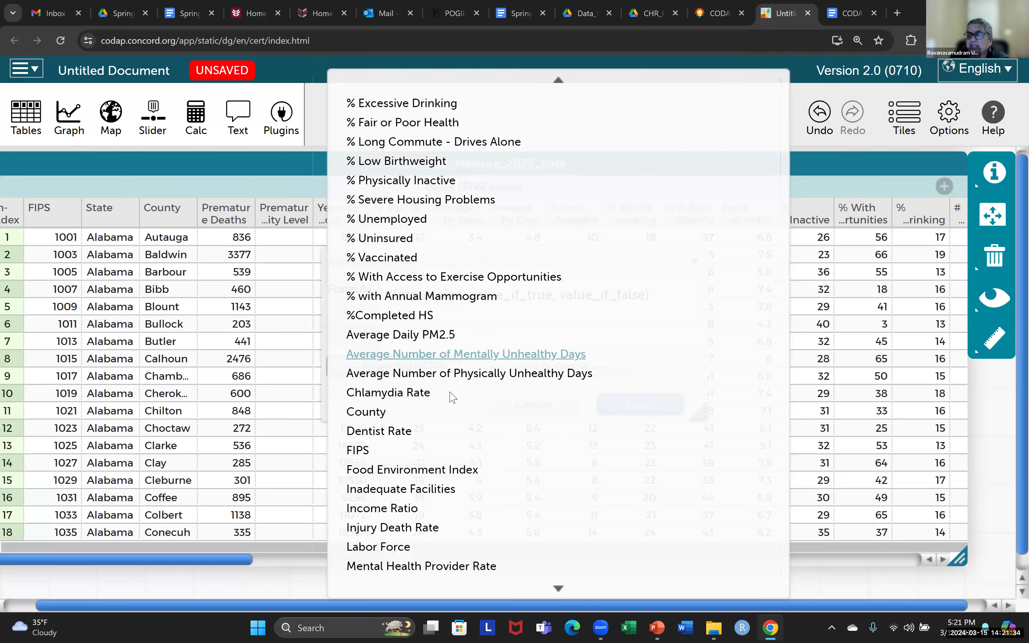
scroll(438, 410, "down", 4)
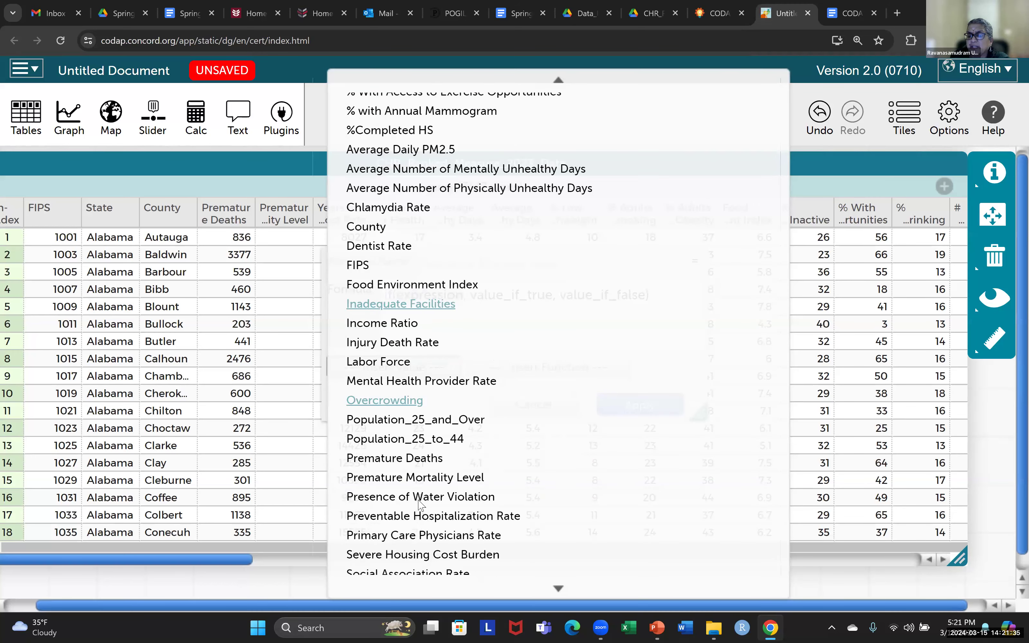
left_click(419, 464)
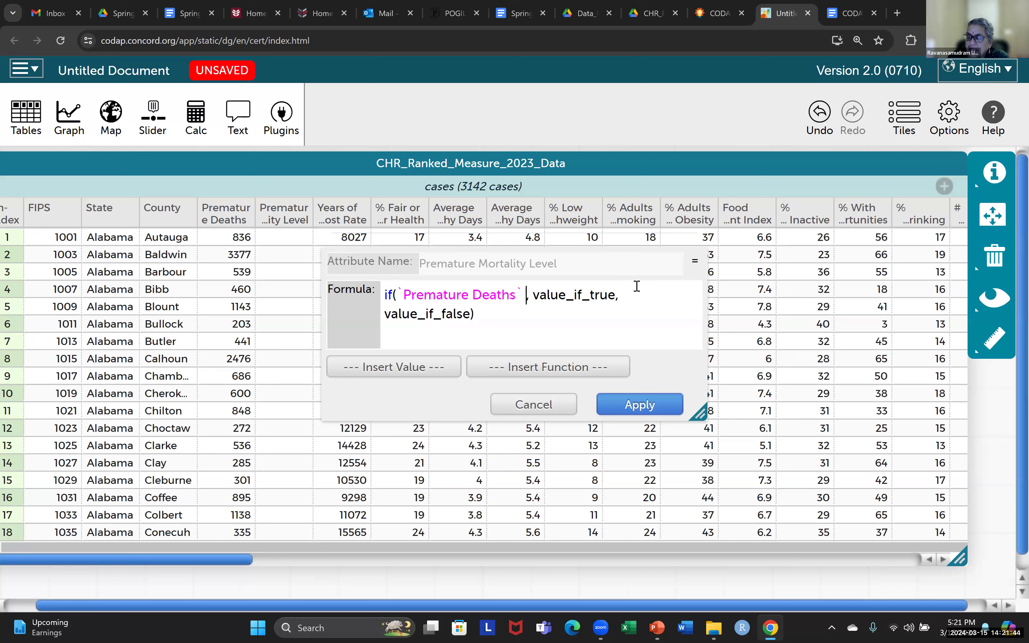
type("< ")
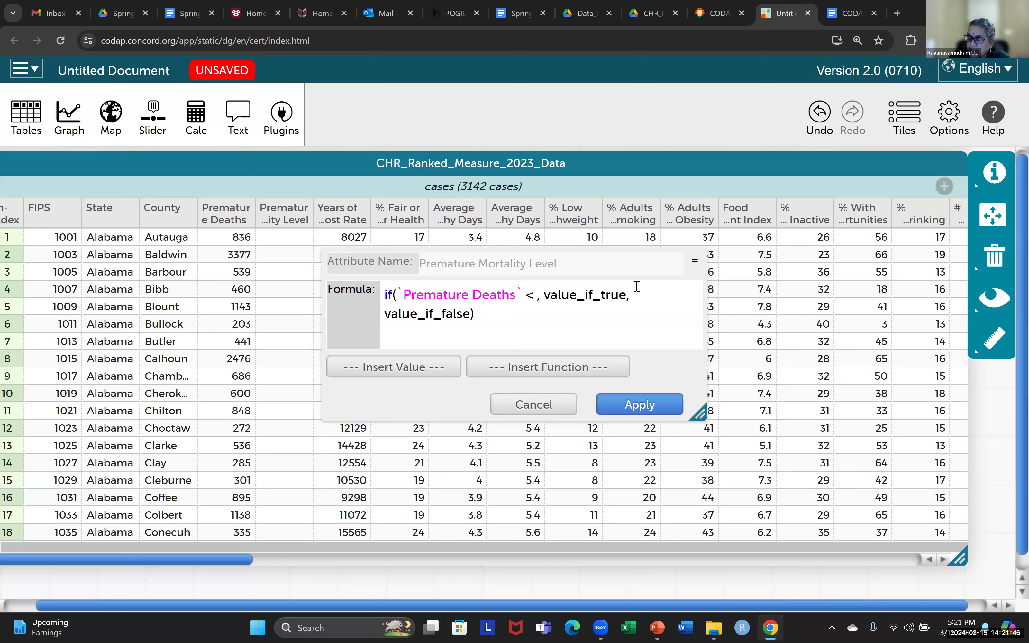
type("0.")
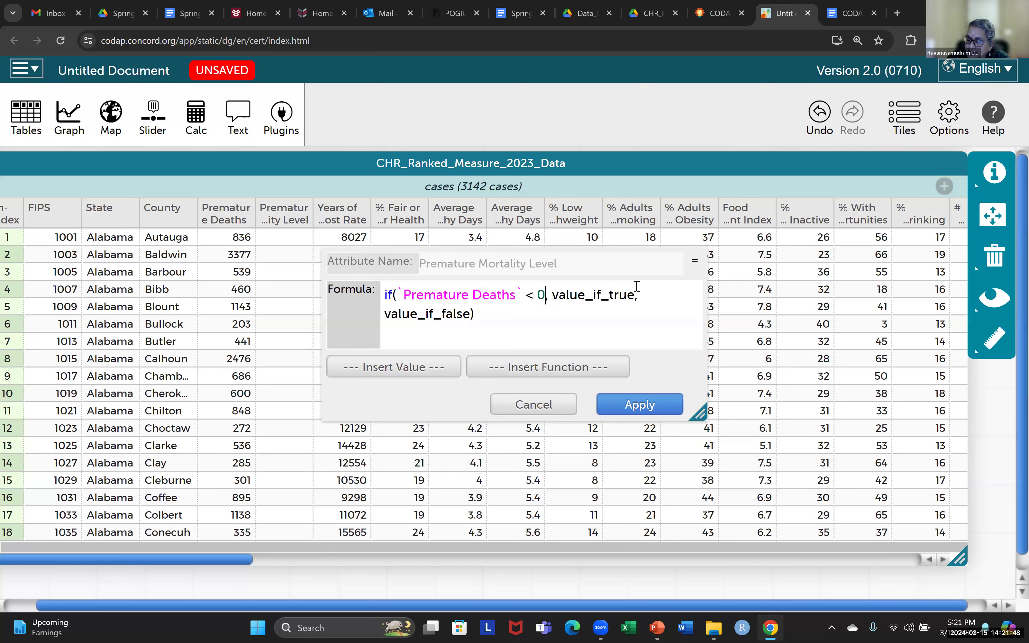
type("33")
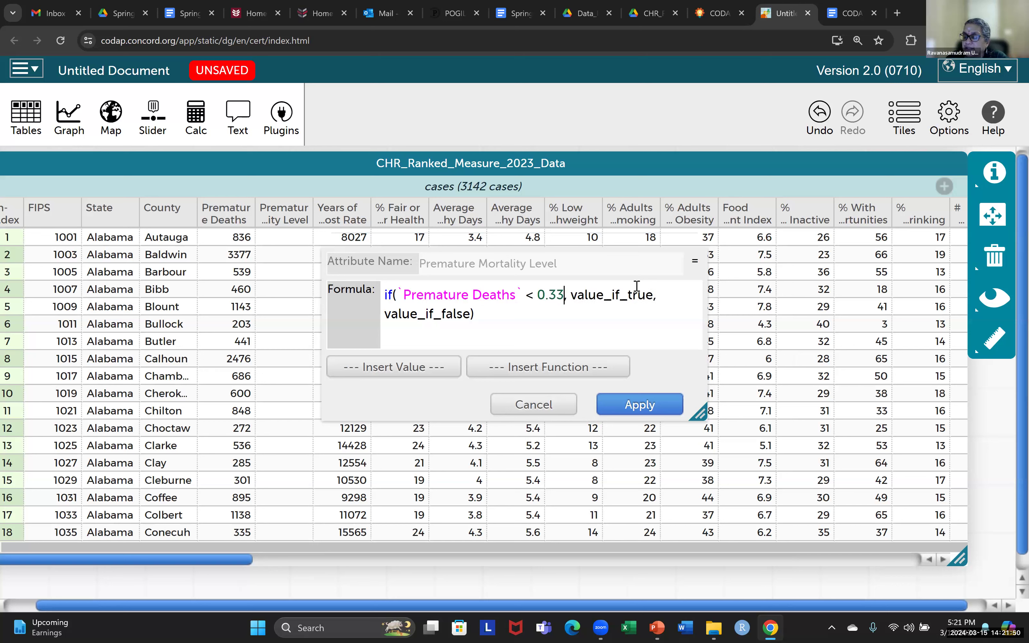
type("*")
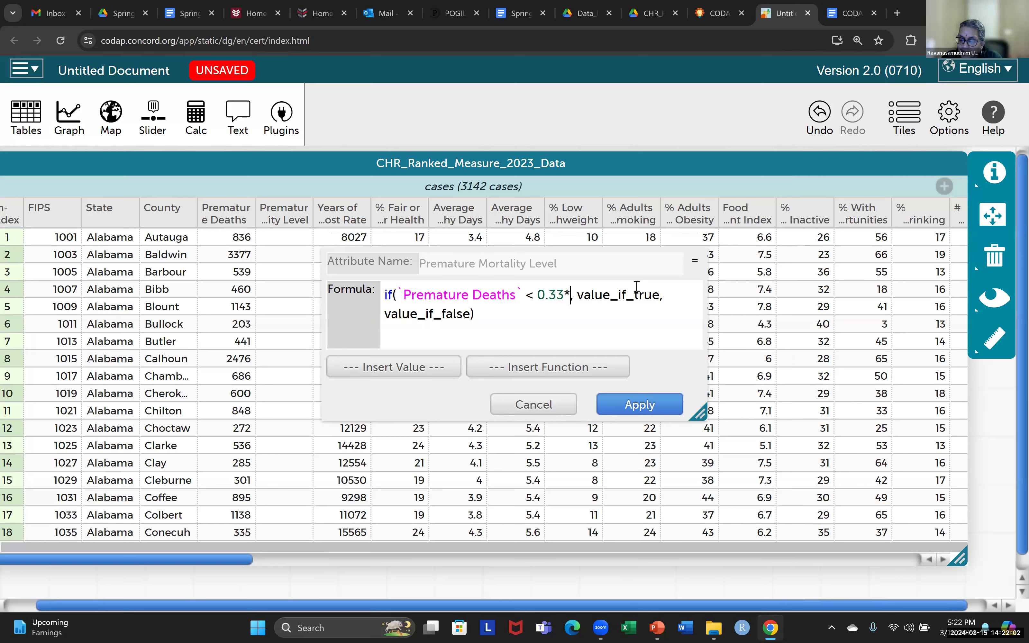
type("max")
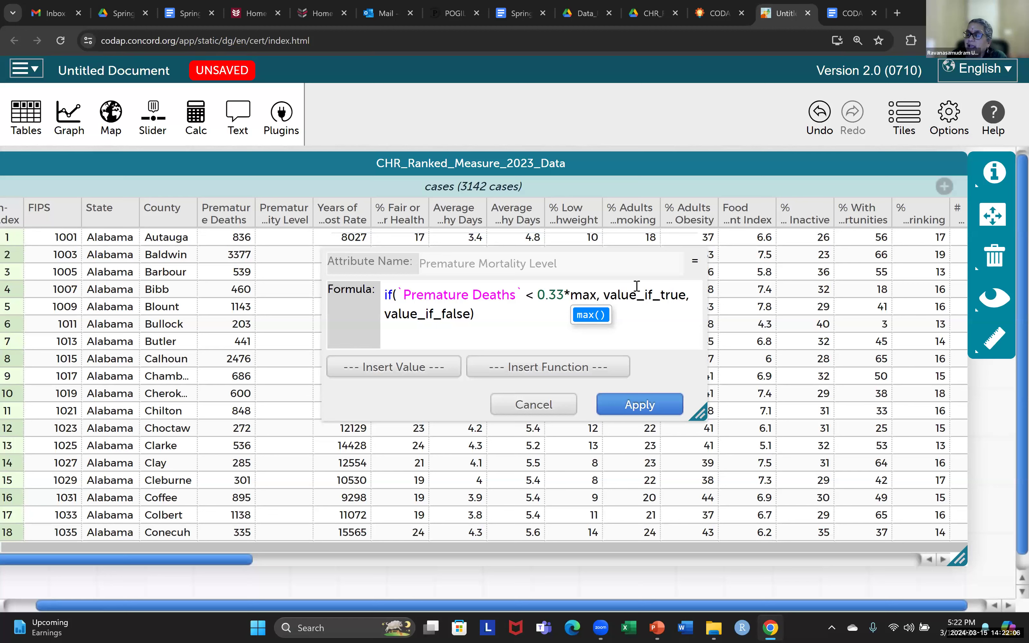
type("(")
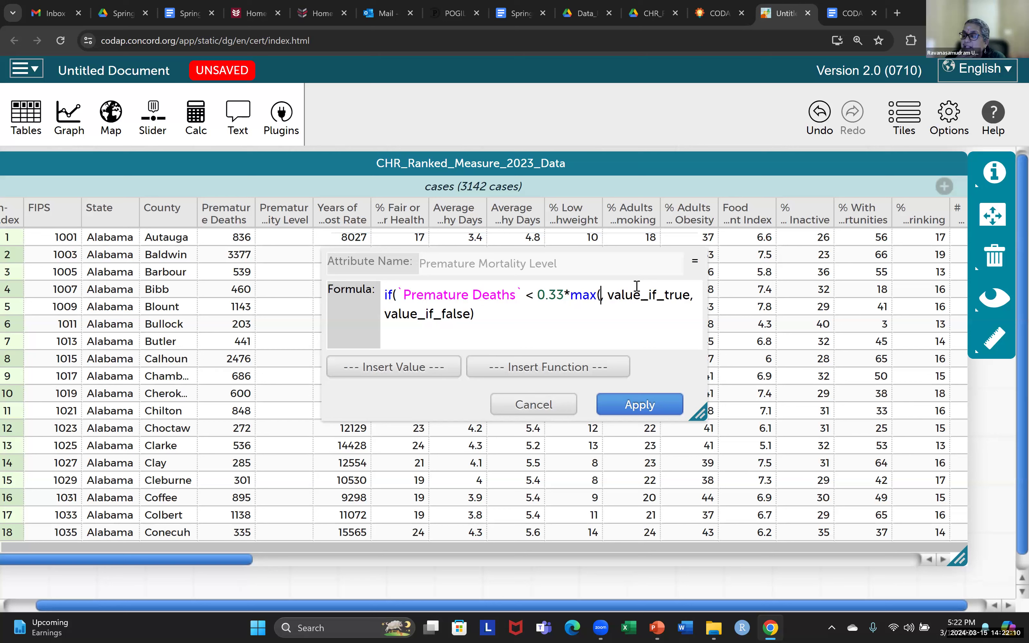
type("`")
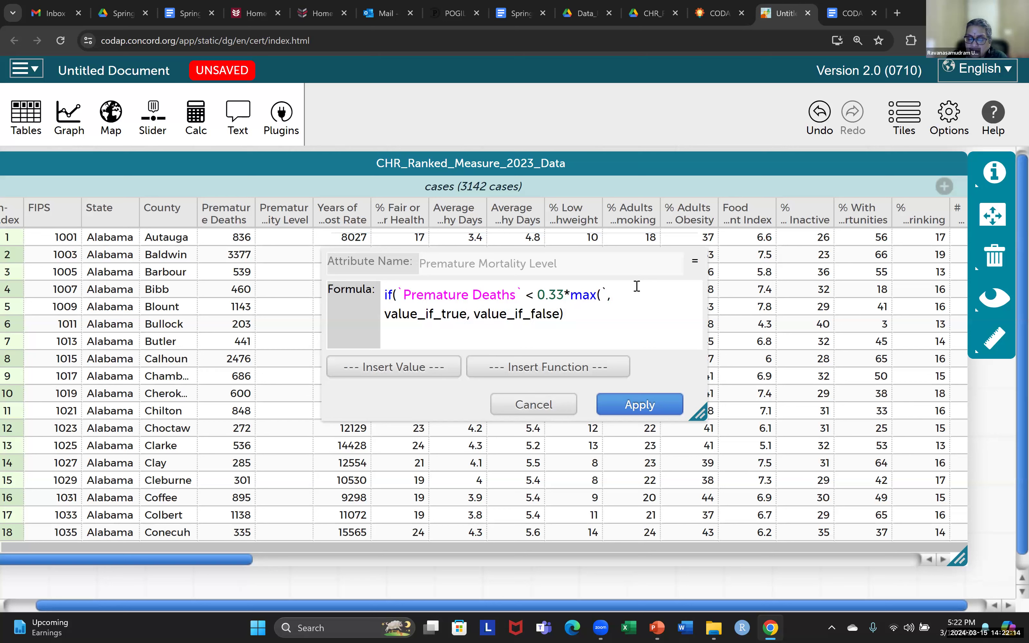
type("P")
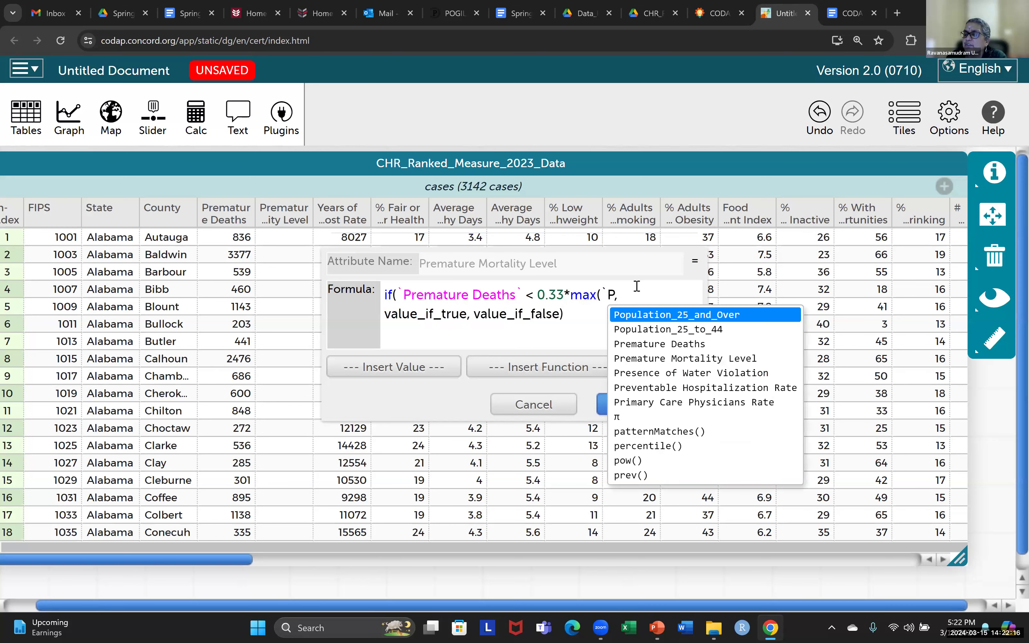
left_click(645, 347)
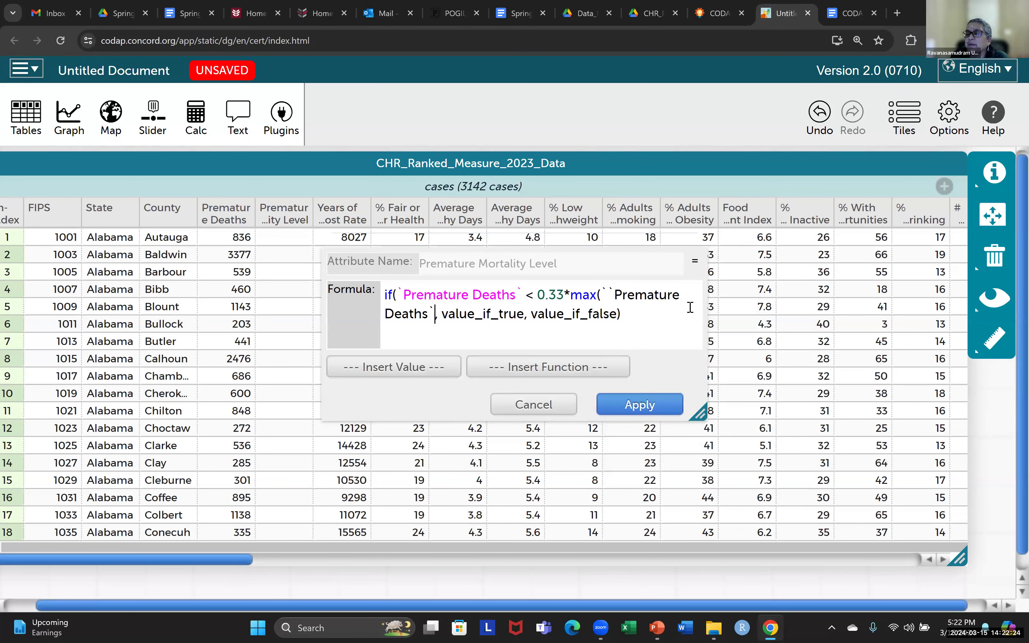
left_click(608, 295)
key("BackSpace")
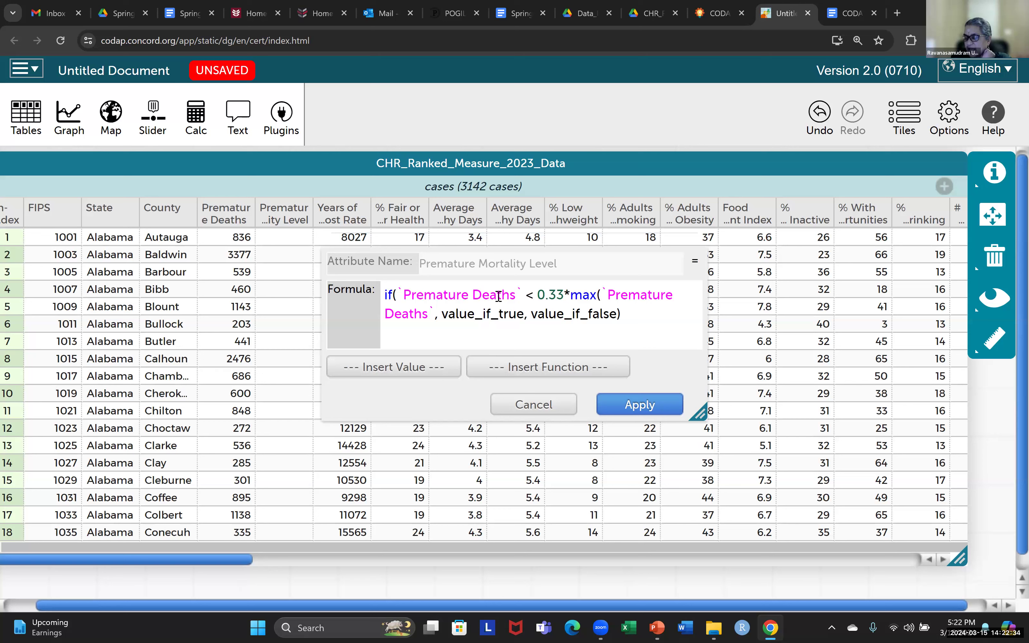
type(")")
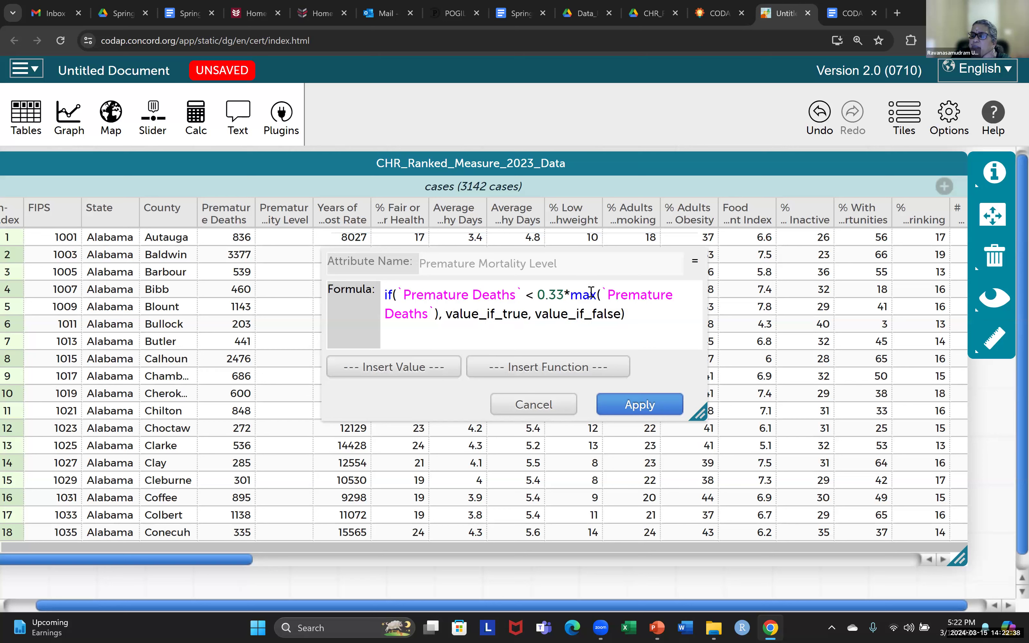
- Replace the value_if_true placeholder with "LOW"
left_click_drag(598, 295, 437, 317)
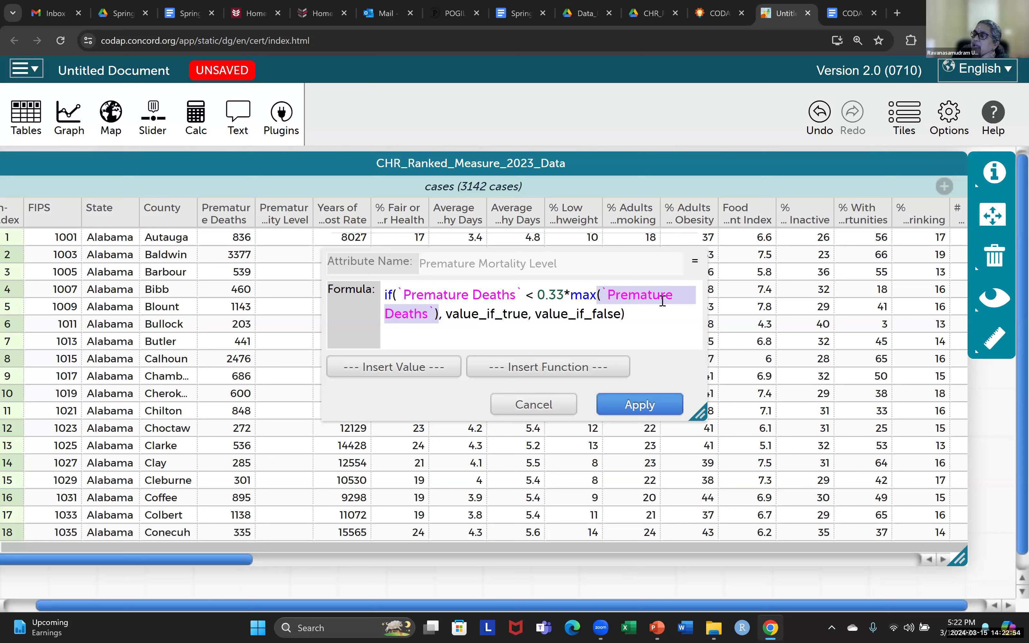
left_click_drag(447, 314, 530, 313)
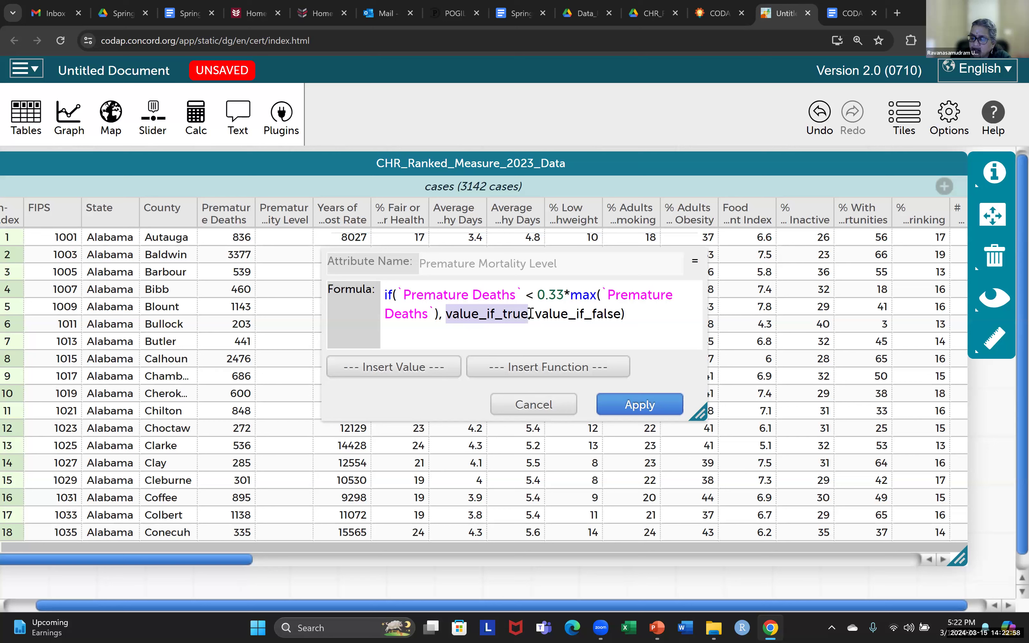
type("\"LOW\"")
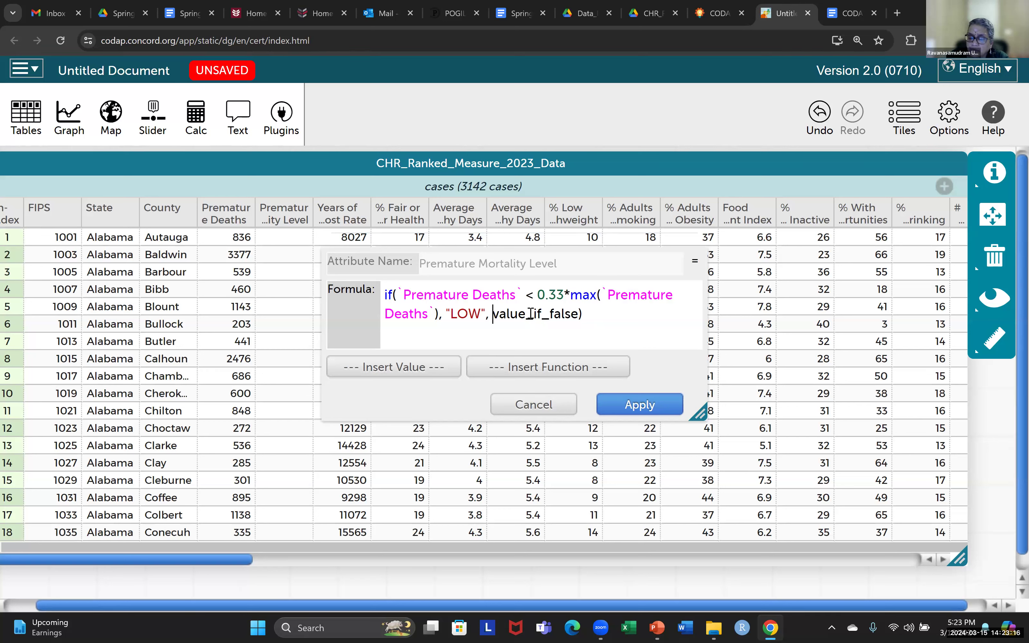
left_click(863, 14)
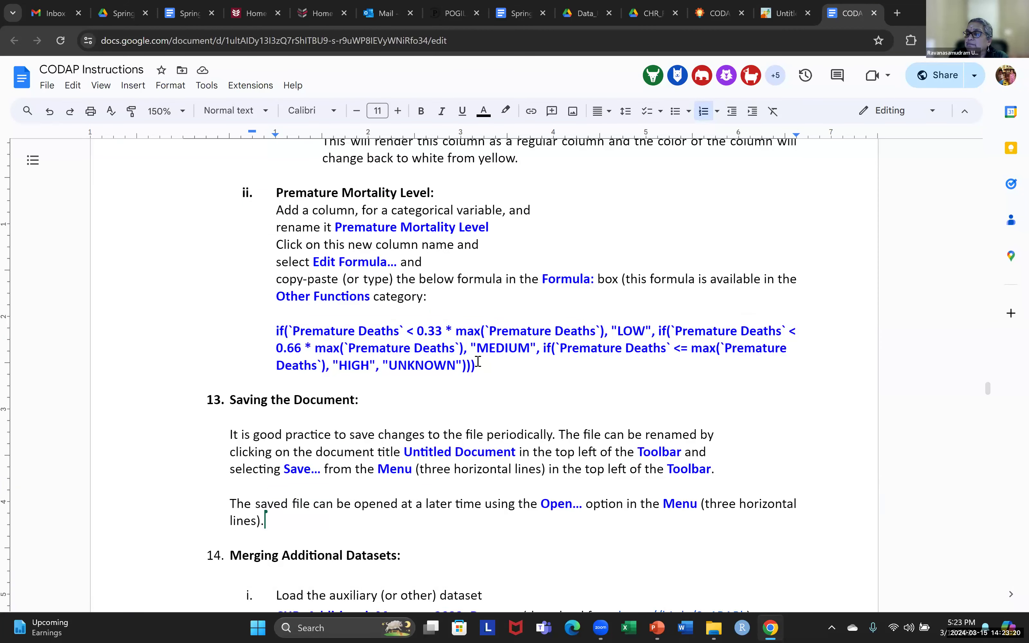
left_click(778, 18)
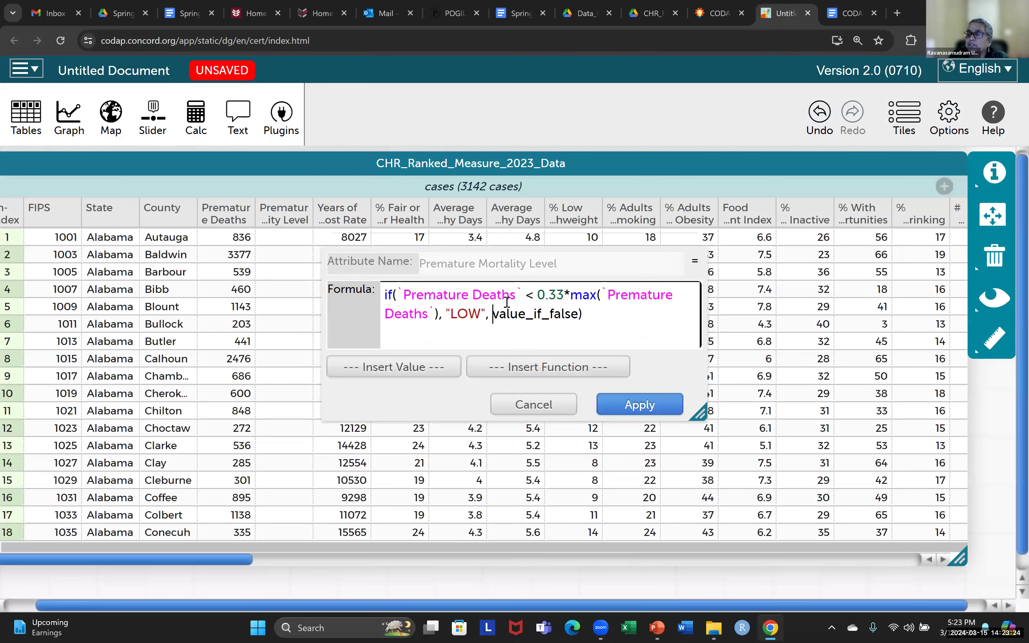
left_click_drag(494, 313, 579, 307)
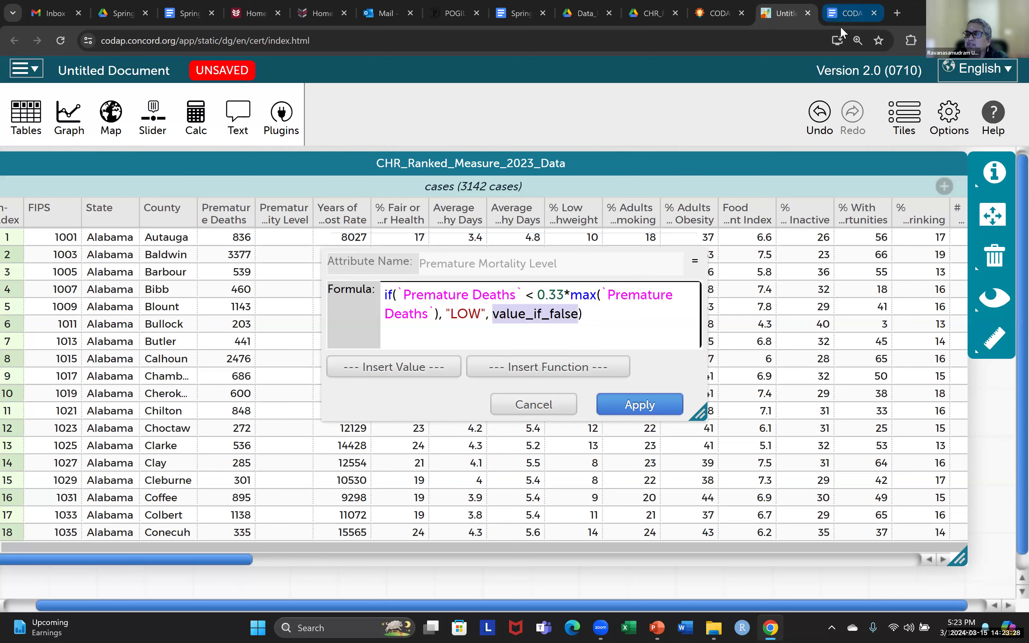
left_click(846, 14)
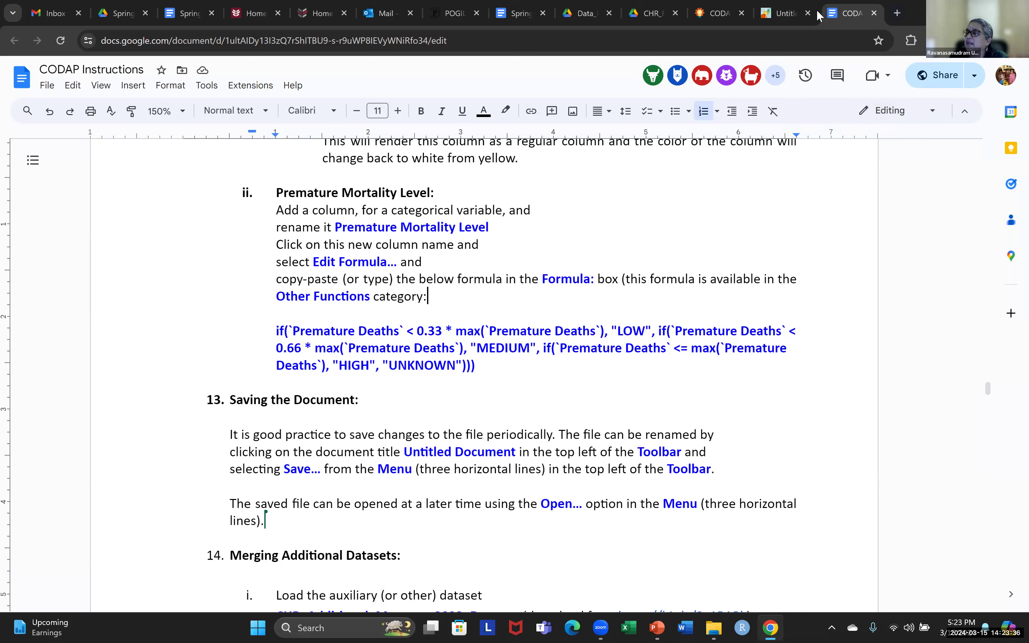
left_click(789, 13)
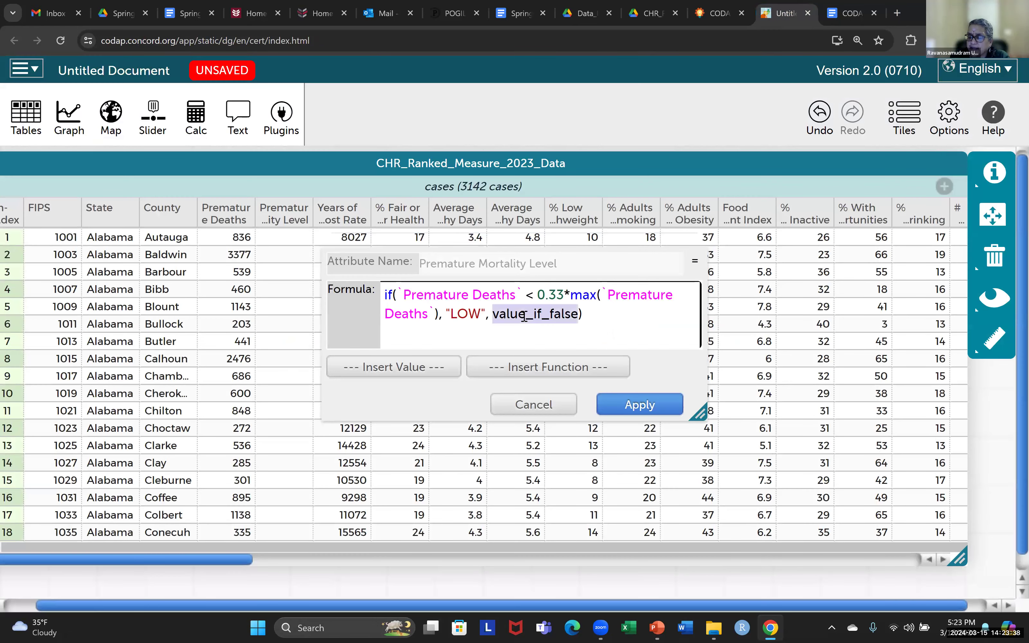
- Put a nested if(`Premature Deaths`<0.66*max(`Premature Deaths`), "MEDIUM", …) in the false branch
type("if")
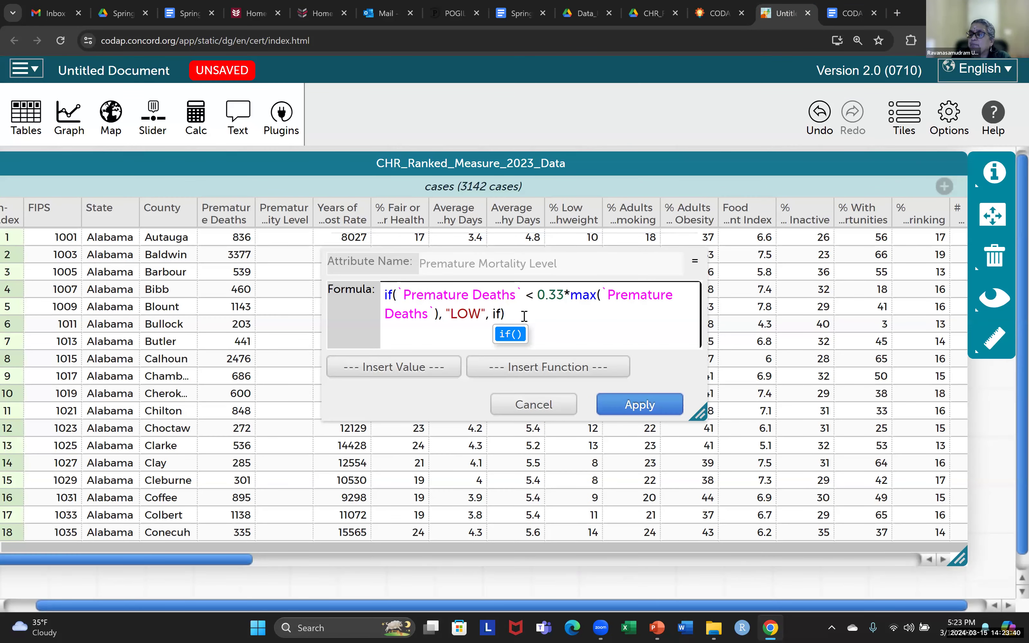
left_click(511, 334)
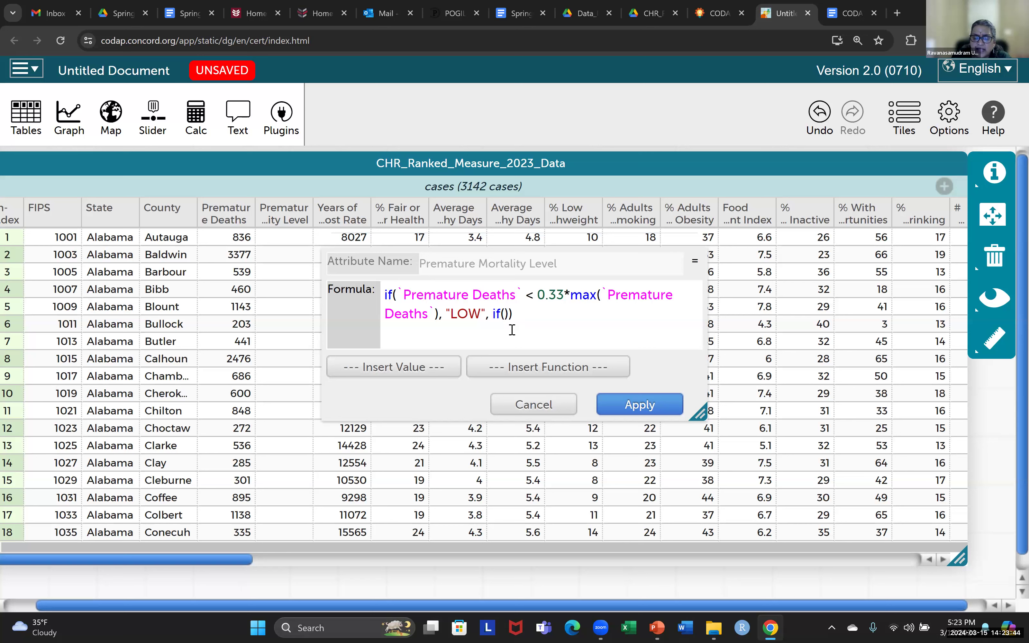
type("P")
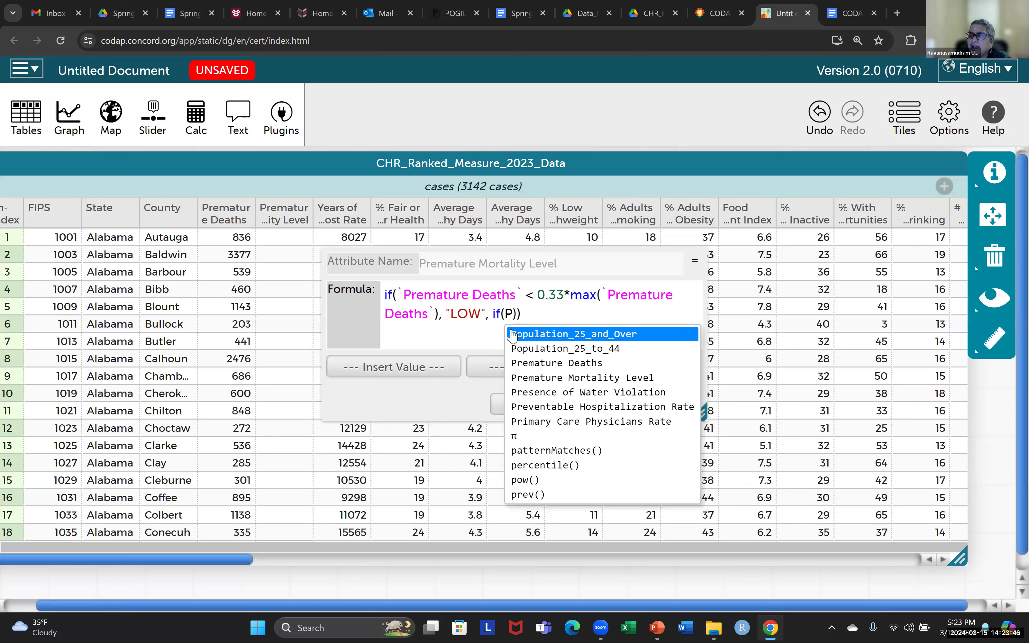
left_click(530, 364)
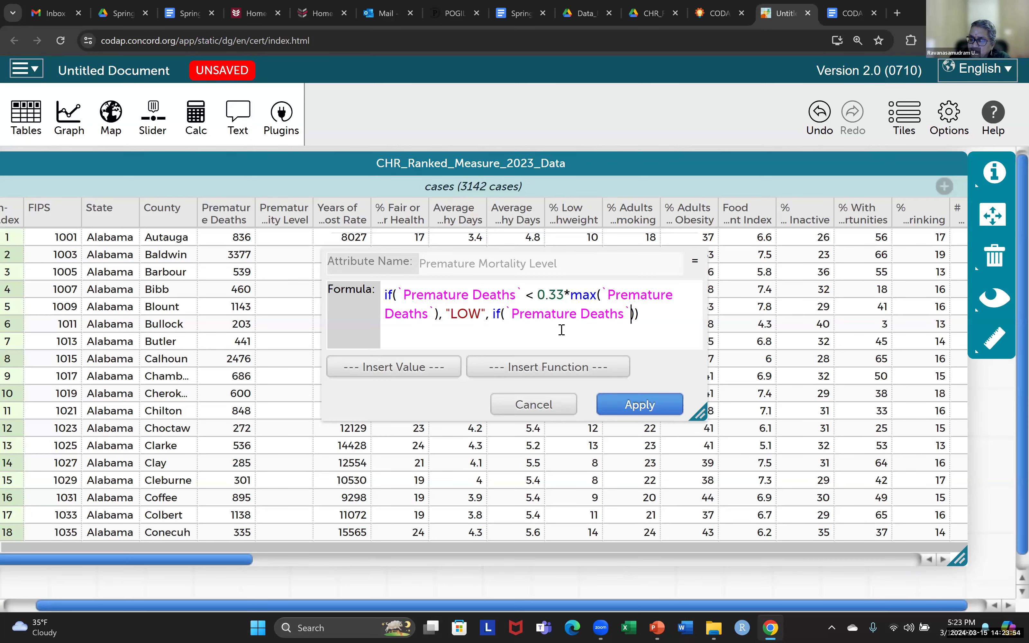
type("<")
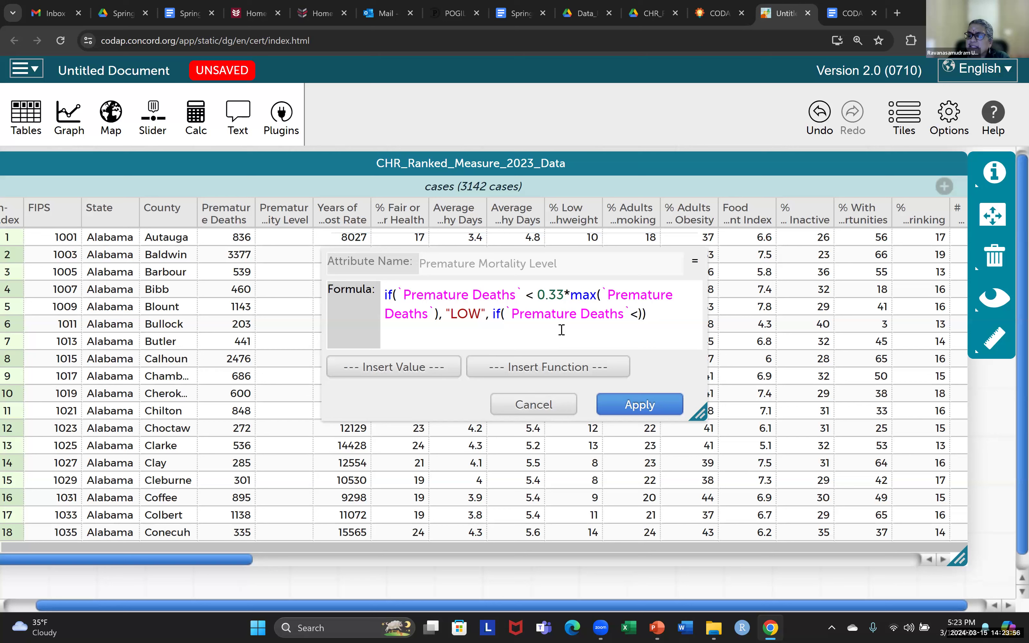
type("0.")
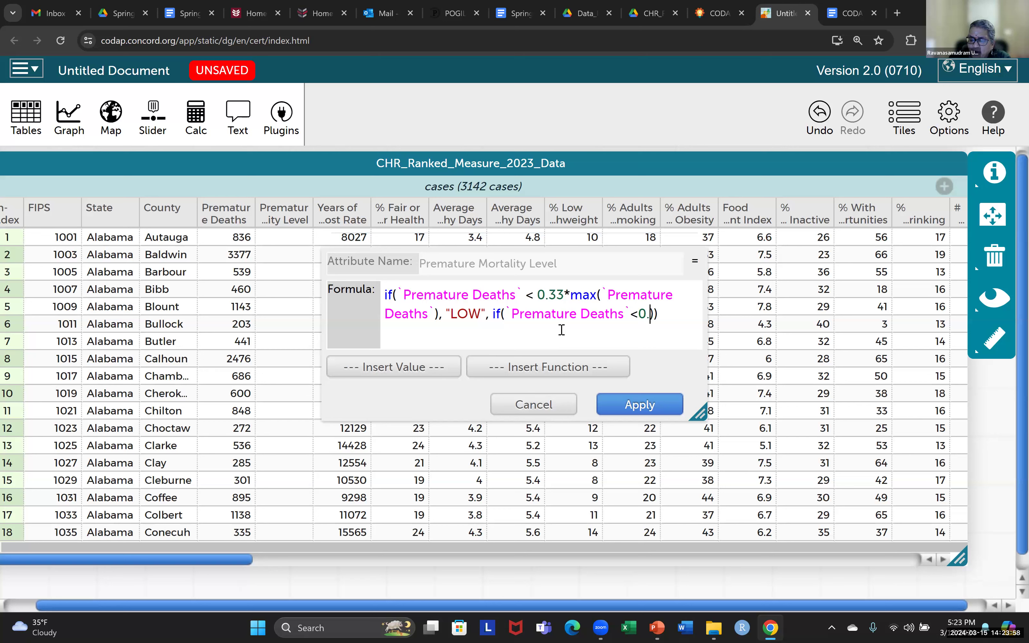
type("66")
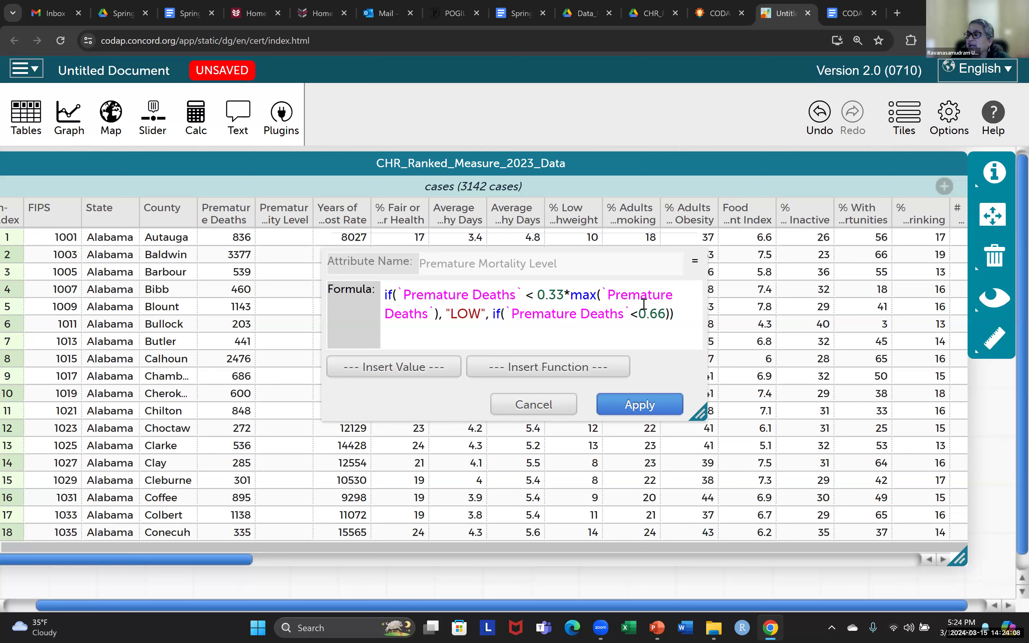
type("*")
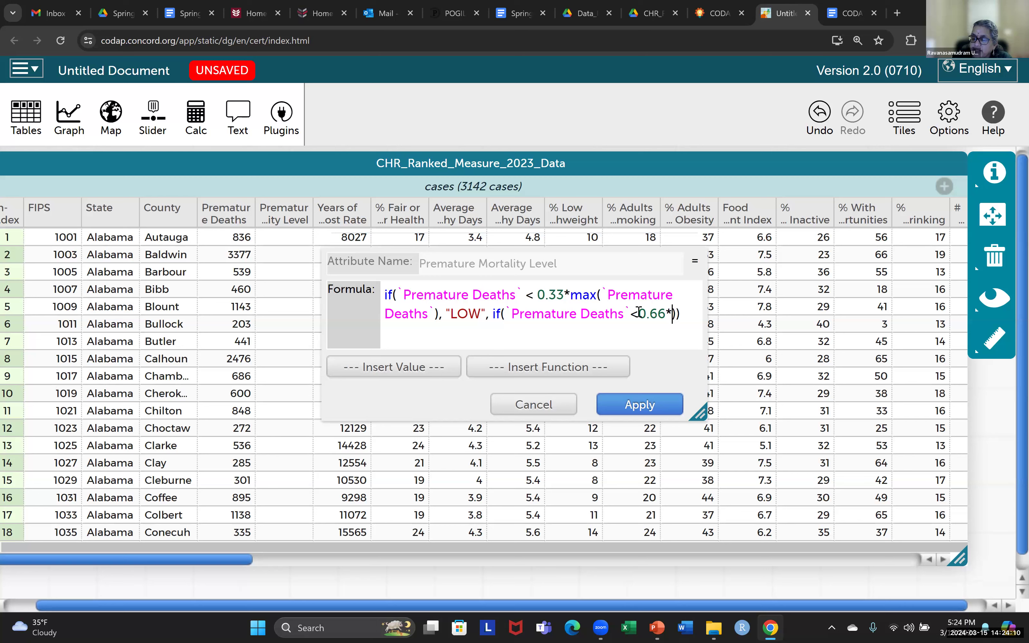
type("max")
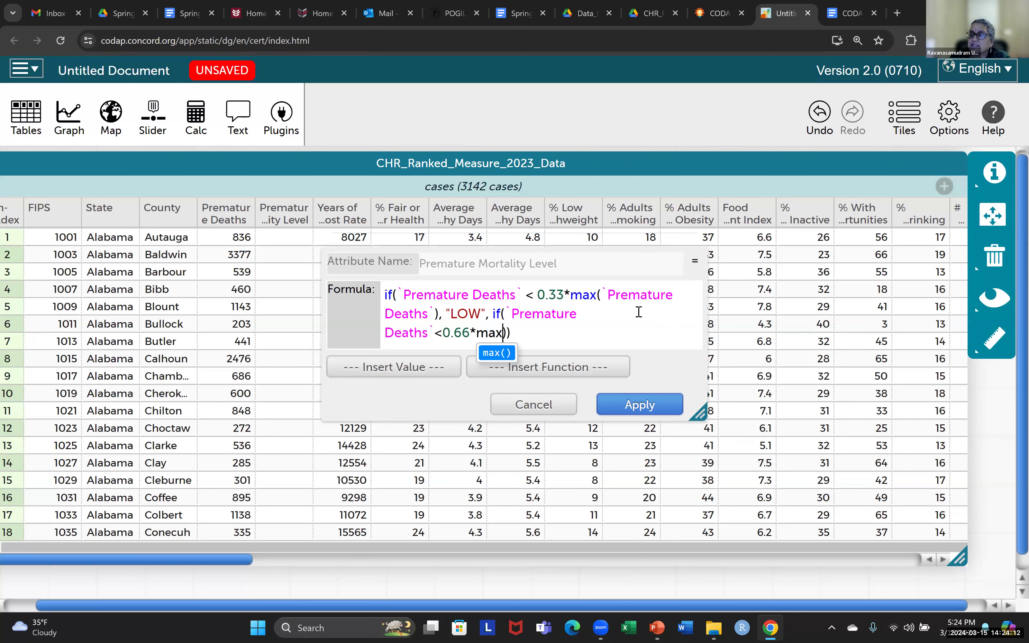
type("(P")
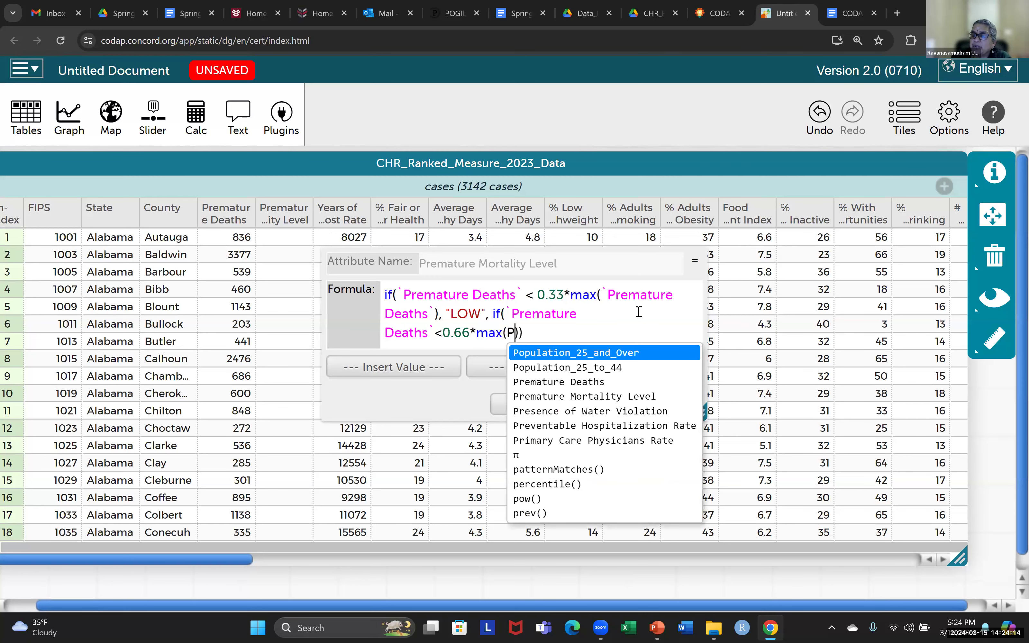
left_click(585, 384)
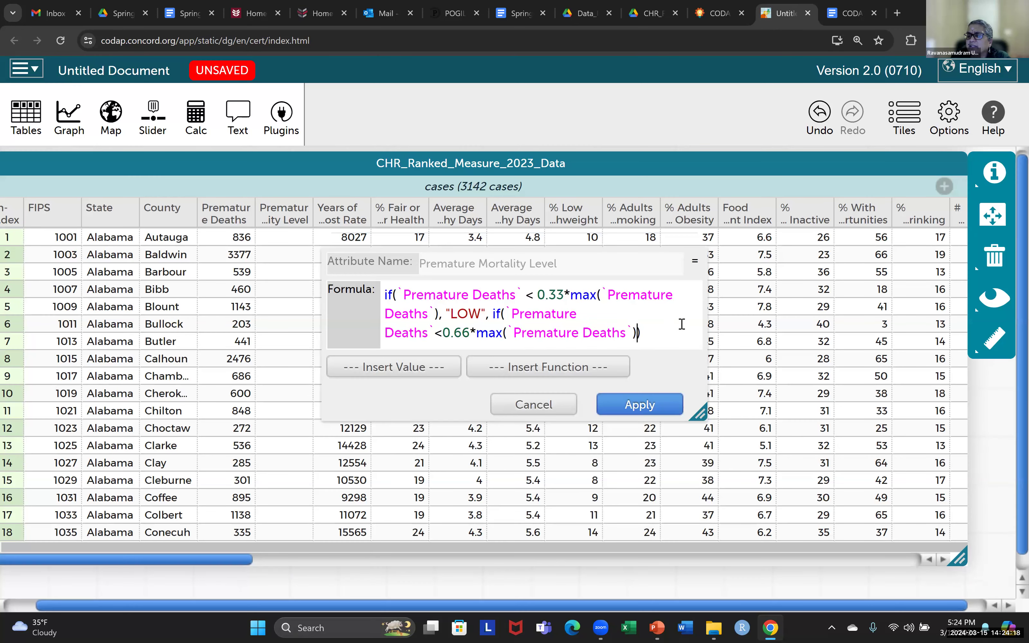
type(",\"")
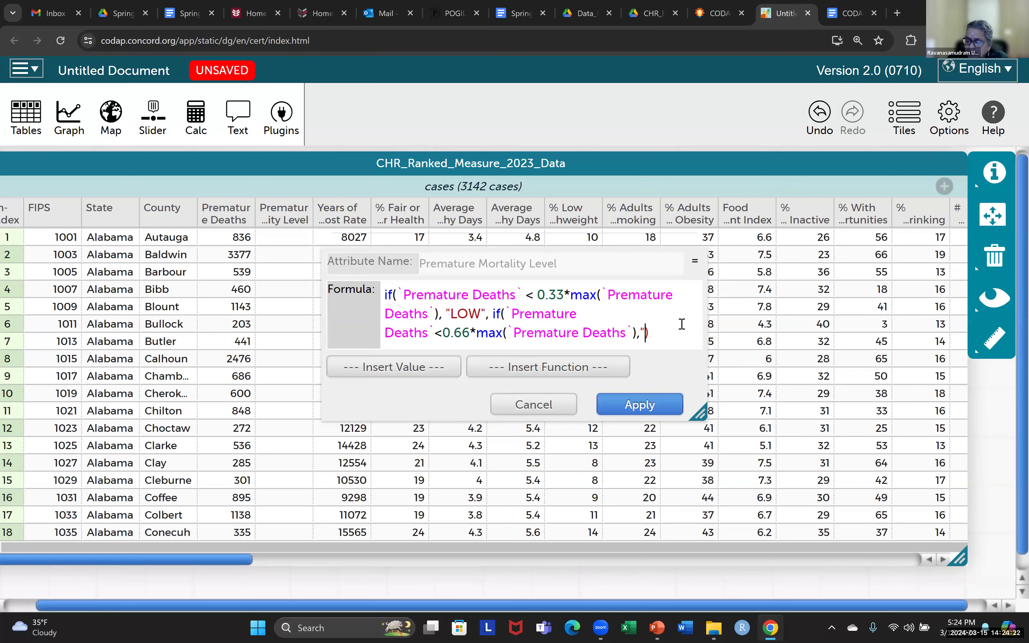
type("MEDIUM")
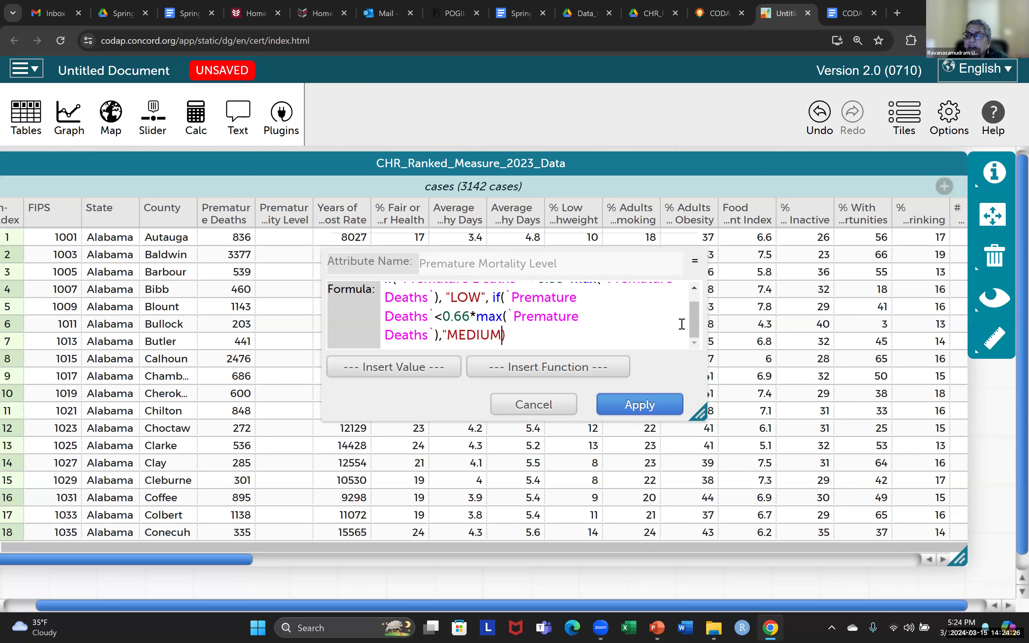
type("\"")
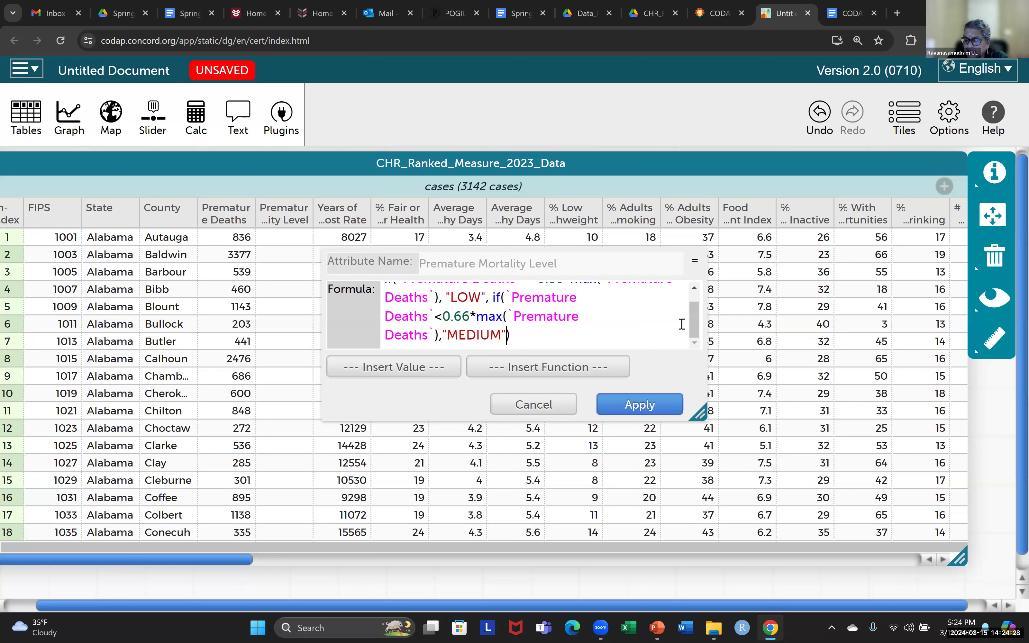
type(",")
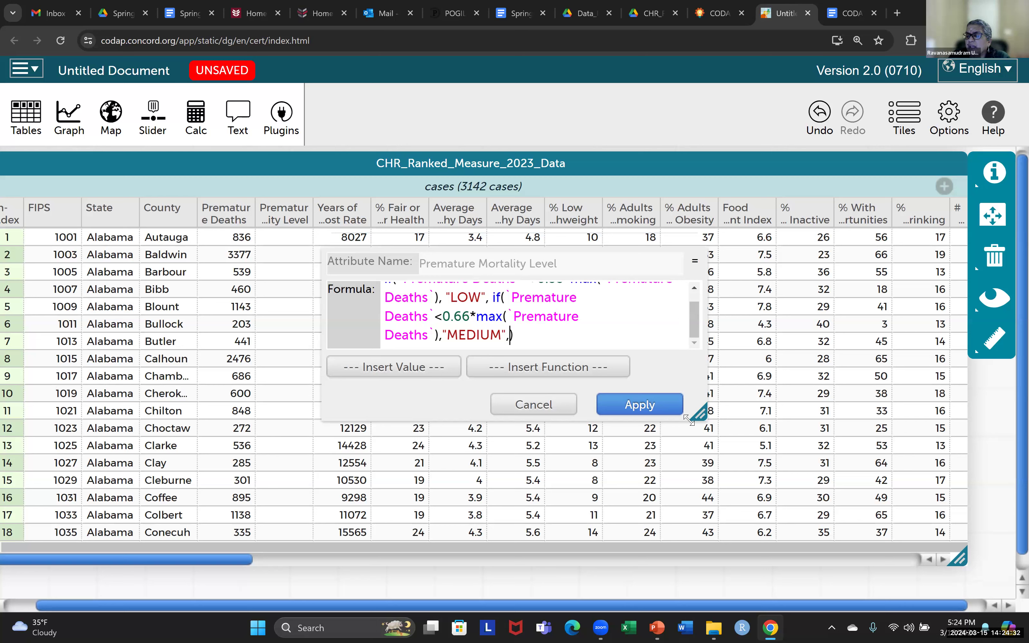
- Enlarge the formula editor to one line, add a closing parenthesis, and step the caret inside it
left_click_drag(842, 440, 980, 481)
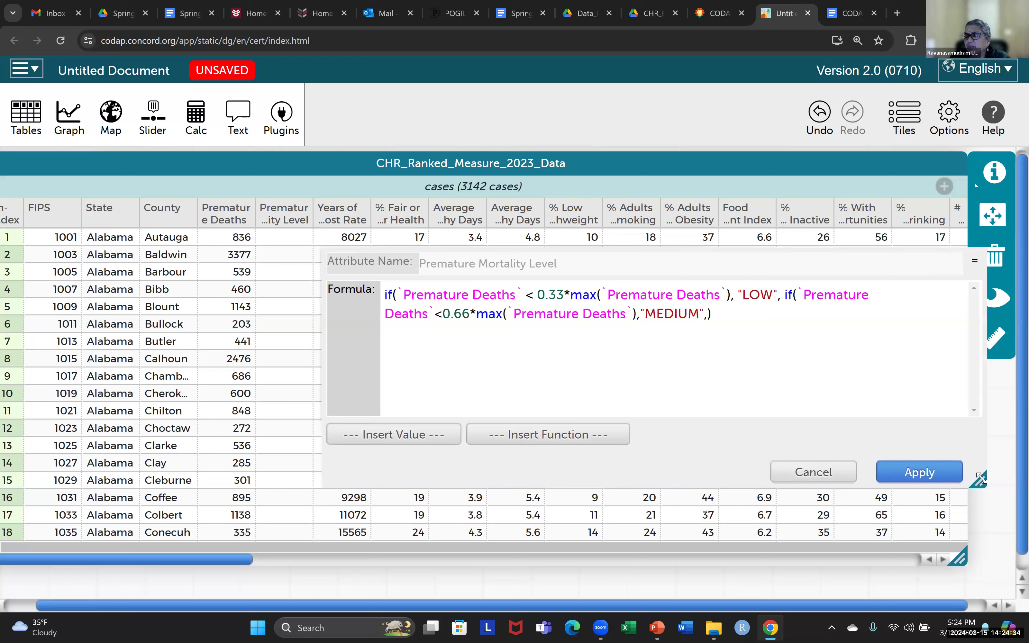
left_click_drag(628, 254, 335, 200)
left_click_drag(683, 424, 769, 440)
left_click_drag(977, 480, 981, 484)
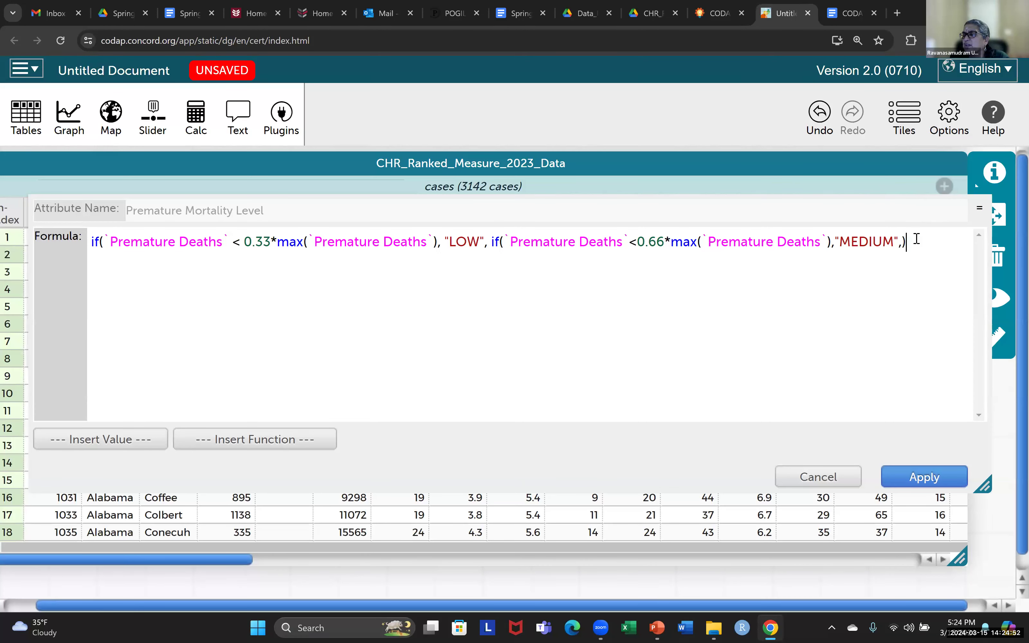
type(")")
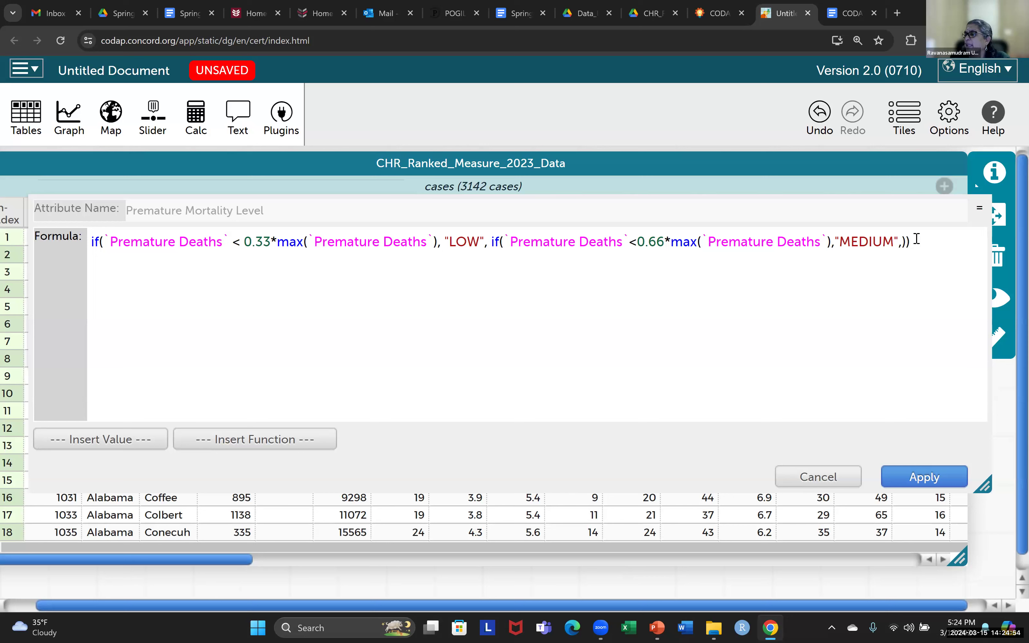
key("Left")
key("Left")
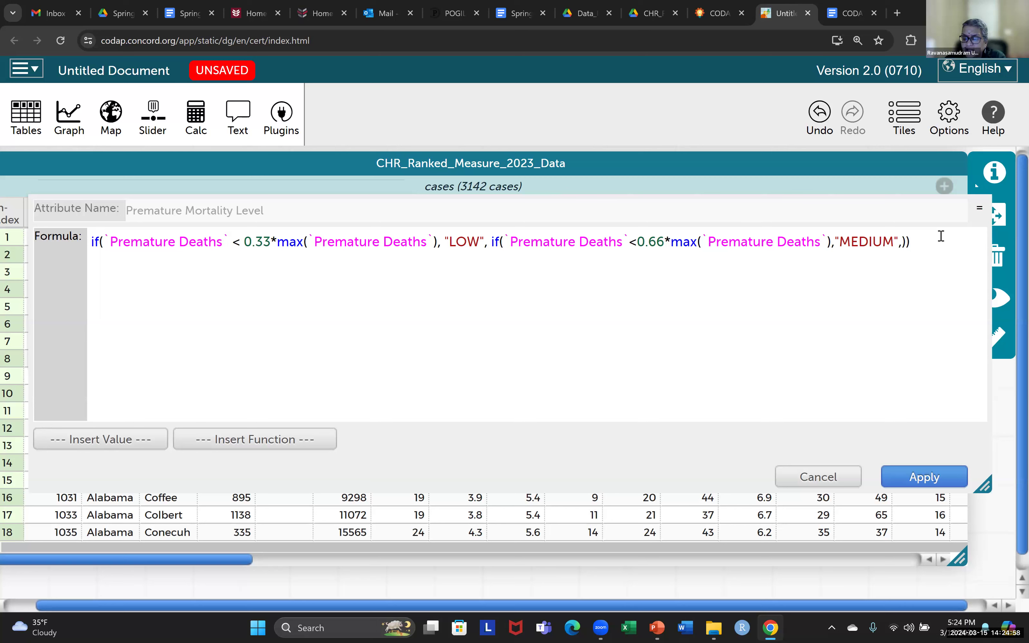
- Add a third if() as the last argument testing `Premature Deaths` < max(`Premature Deaths`)
type("if")
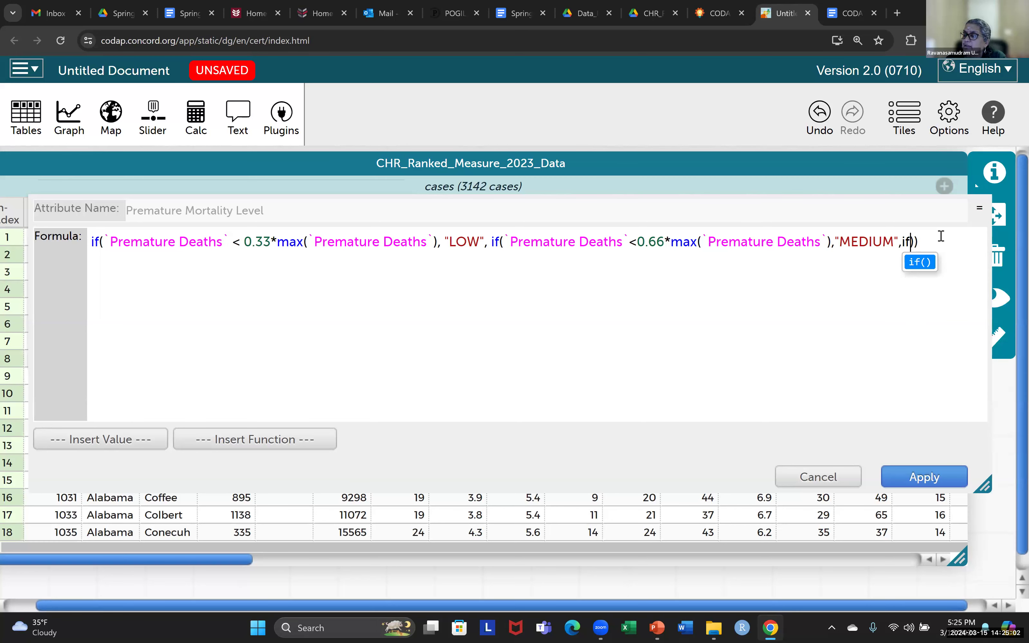
left_click(921, 262)
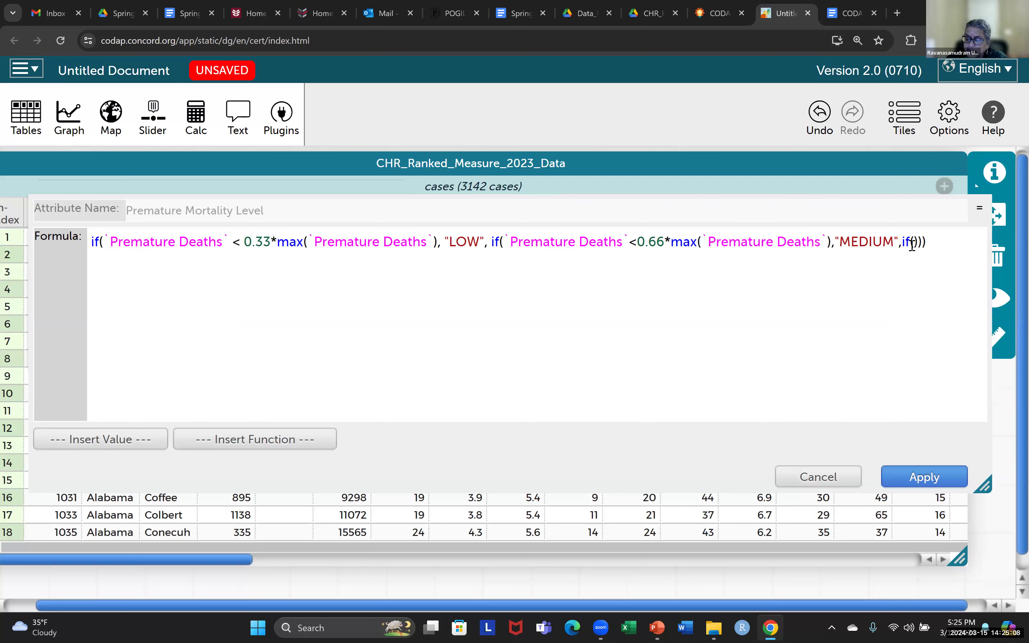
type("P")
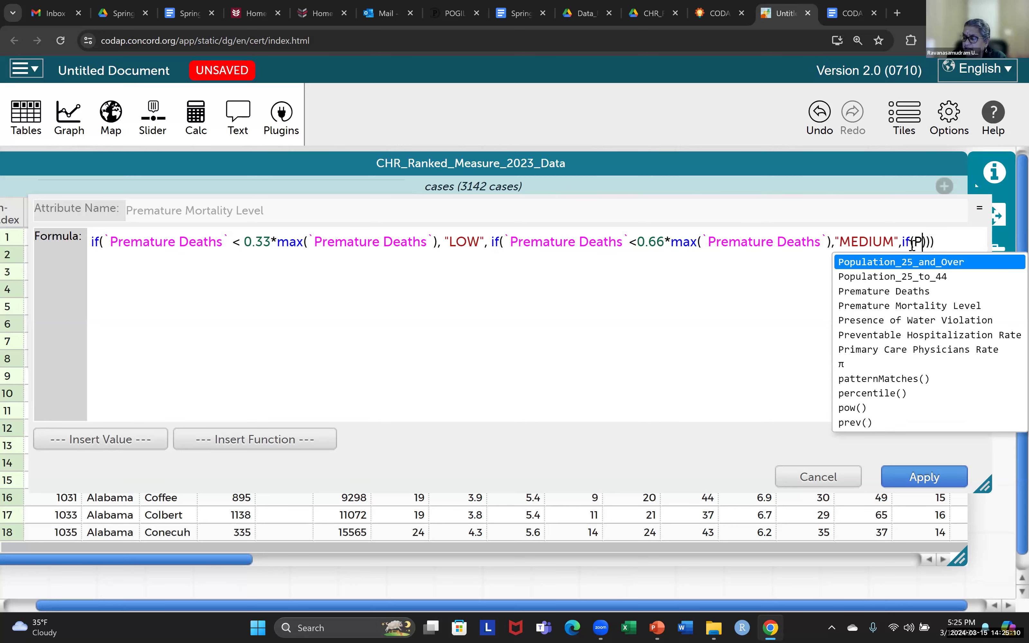
key("Down")
key("Down")
key("Return")
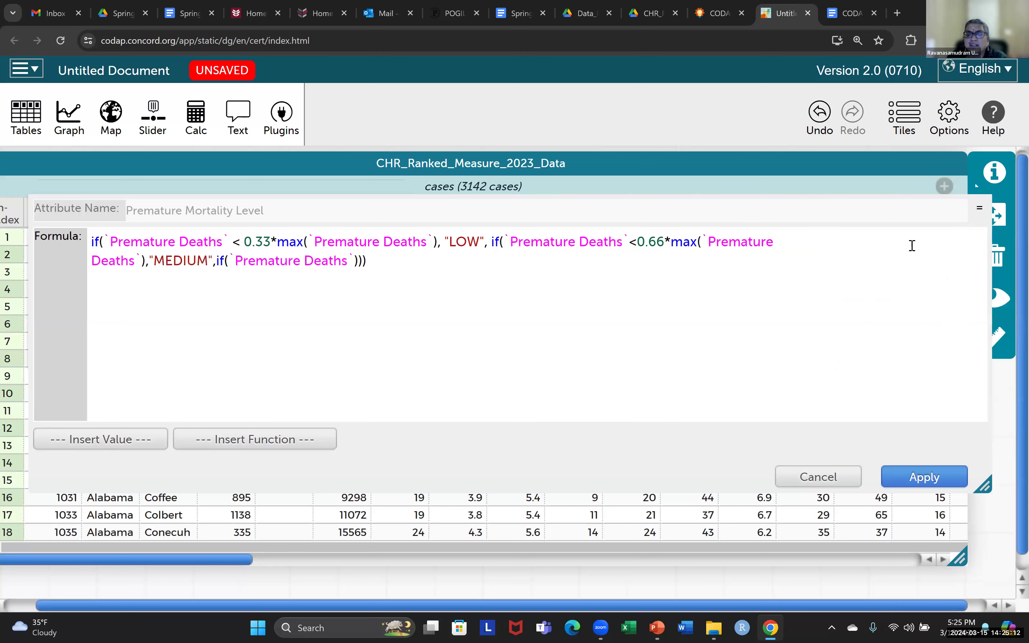
type("<")
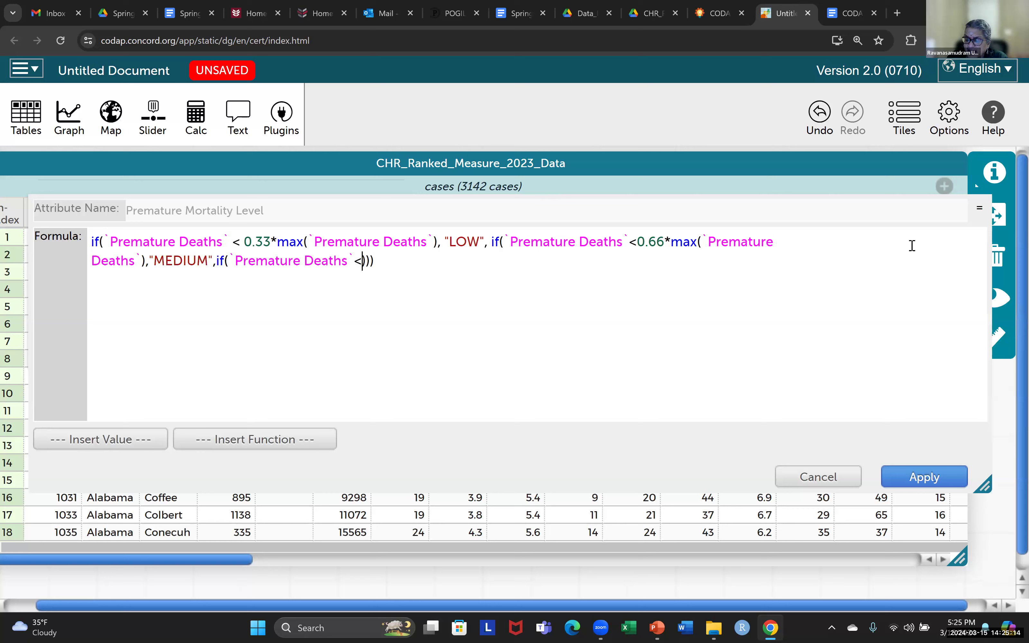
type("max(P")
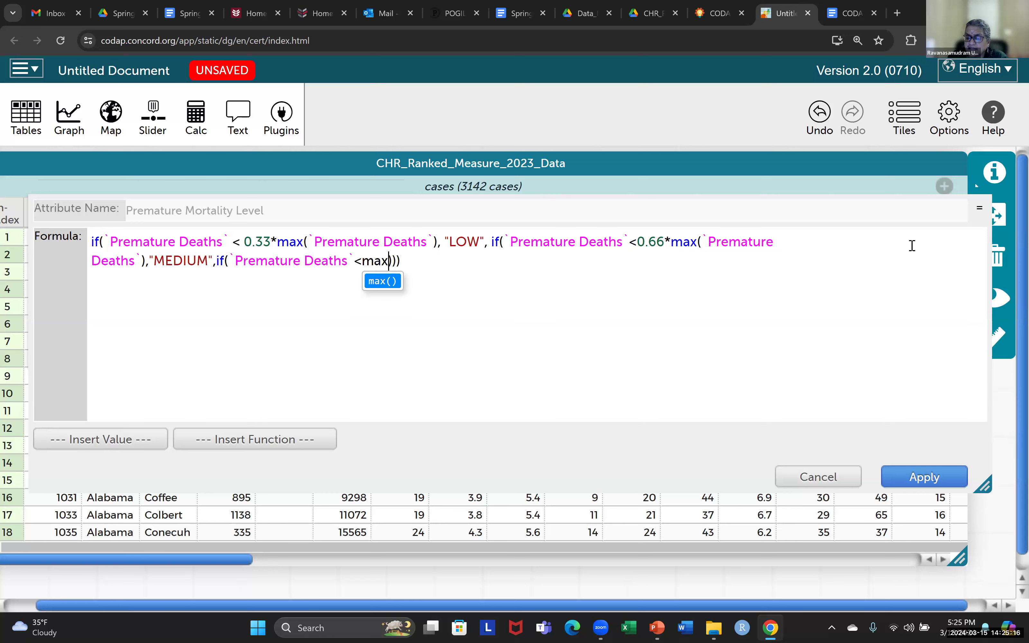
key("Return")
type("P")
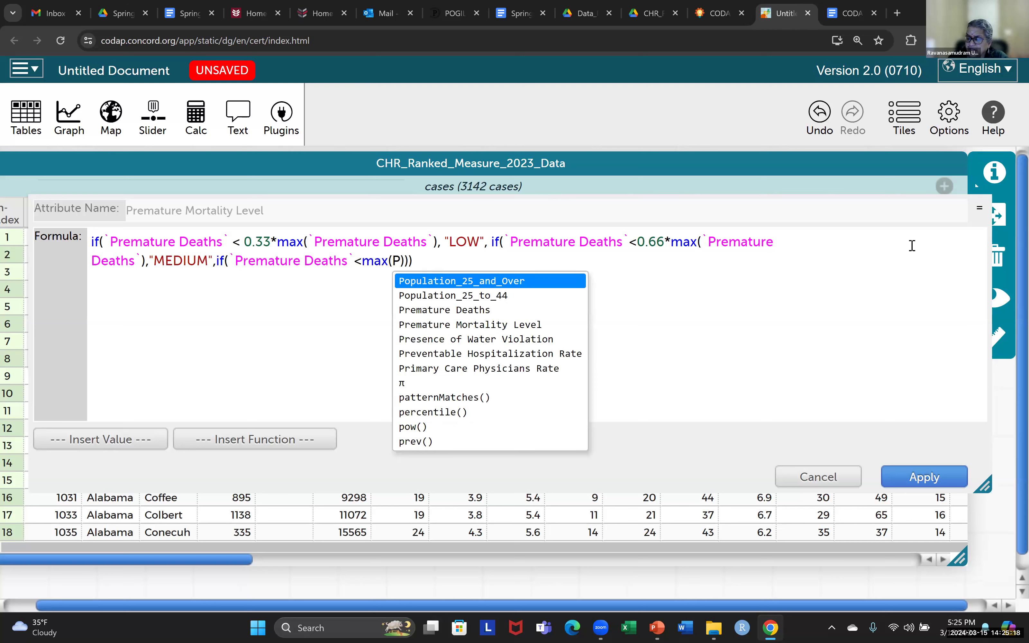
key("Down")
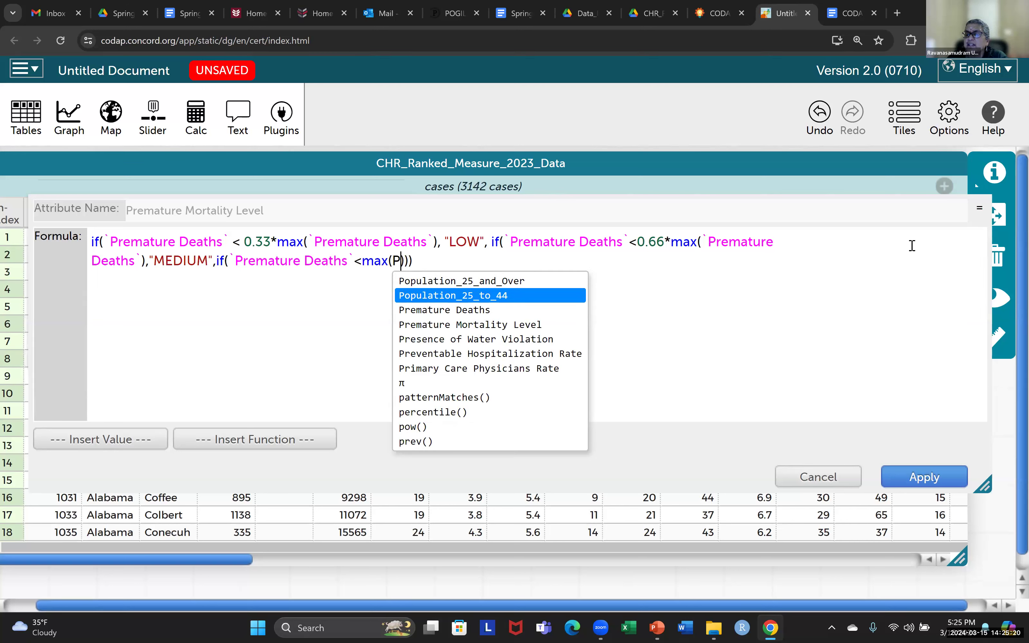
key("Down")
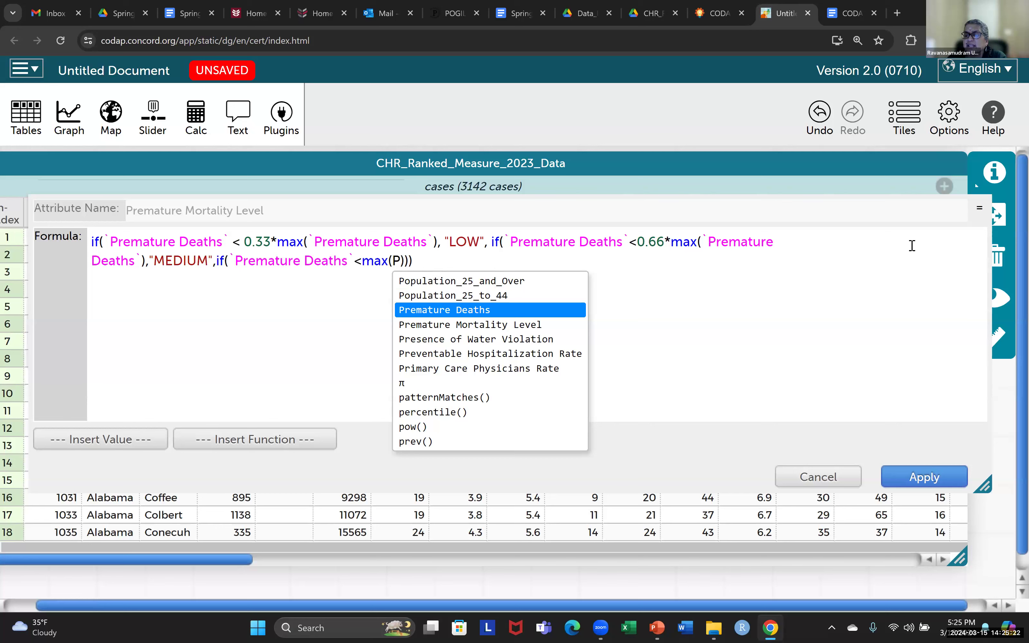
key("Return")
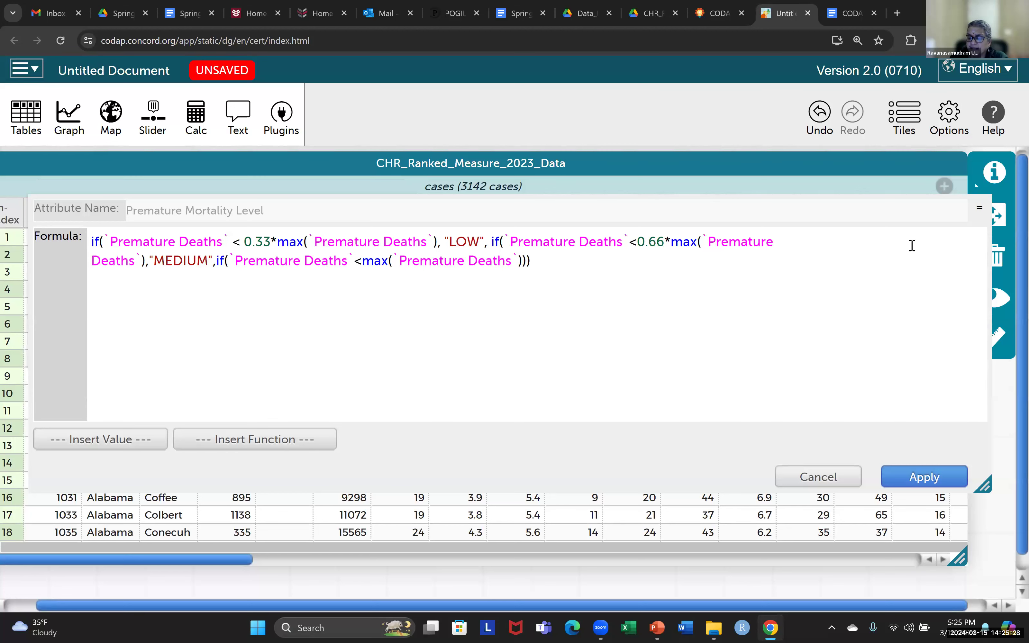
- Give the third if() results "HIGH" and "UNKNOWN" and close it with a final parenthesis
type(", \"HIGH")
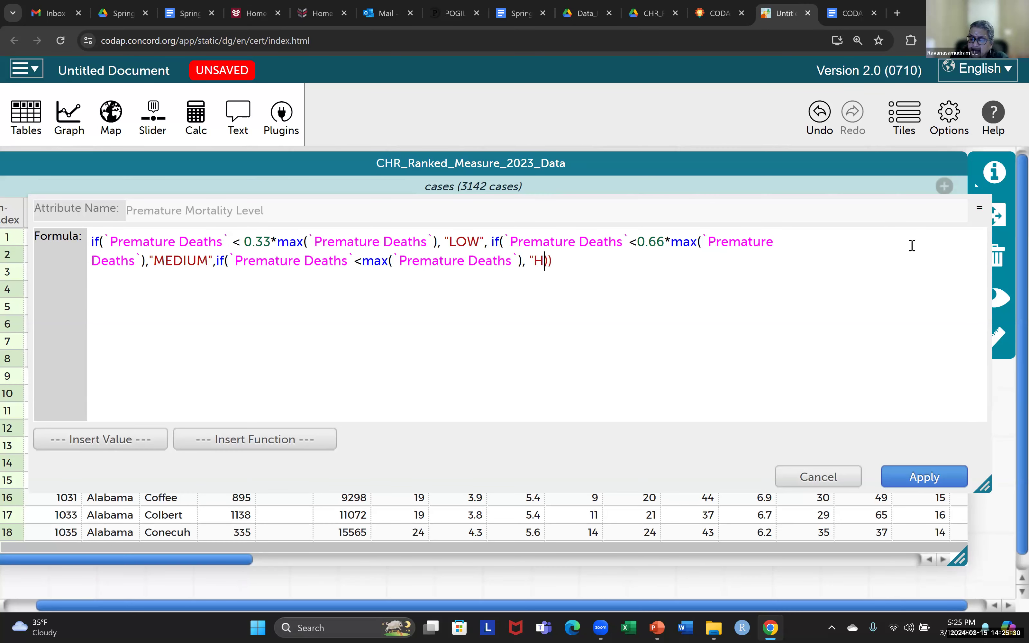
type("\"")
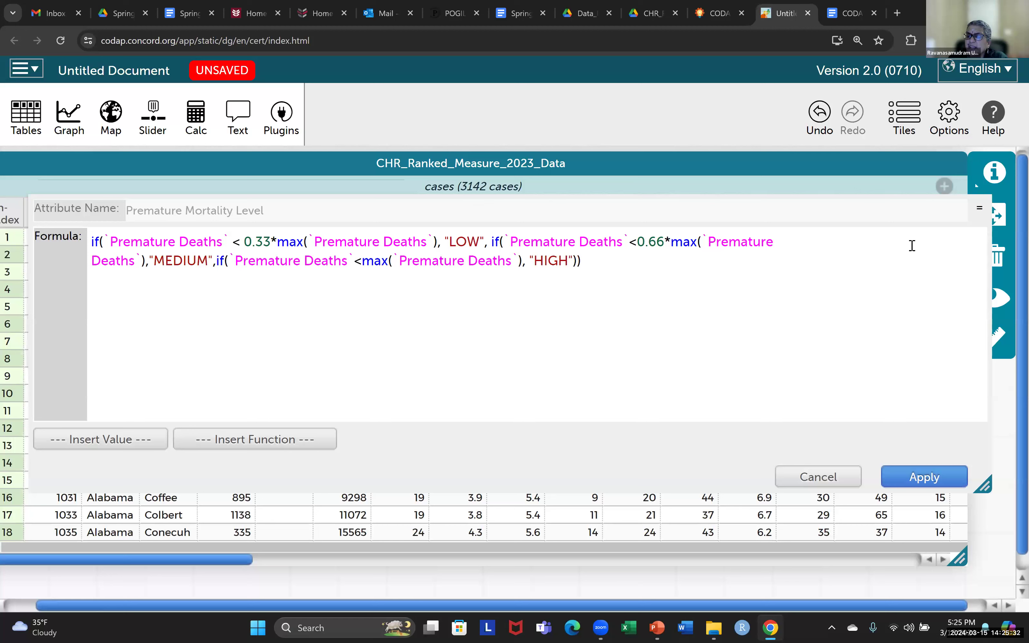
type(",")
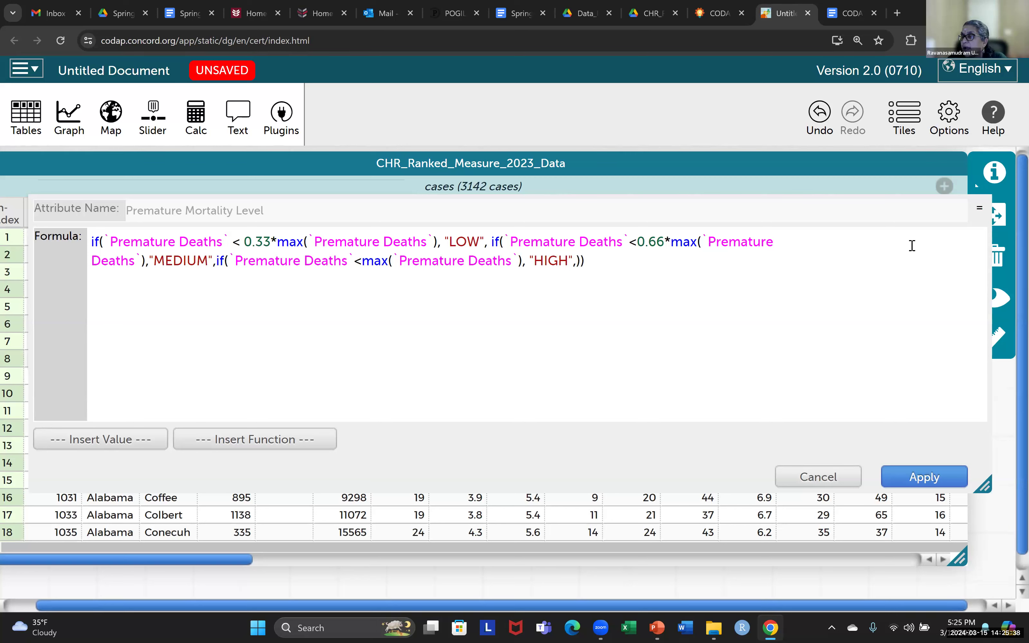
type("\"U")
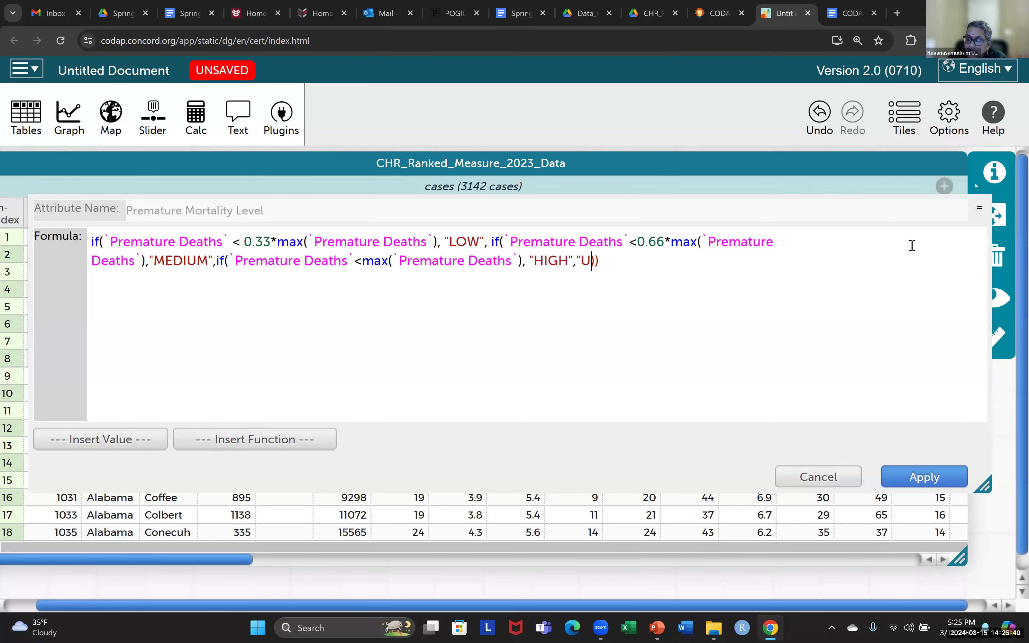
type("NKNOWN")
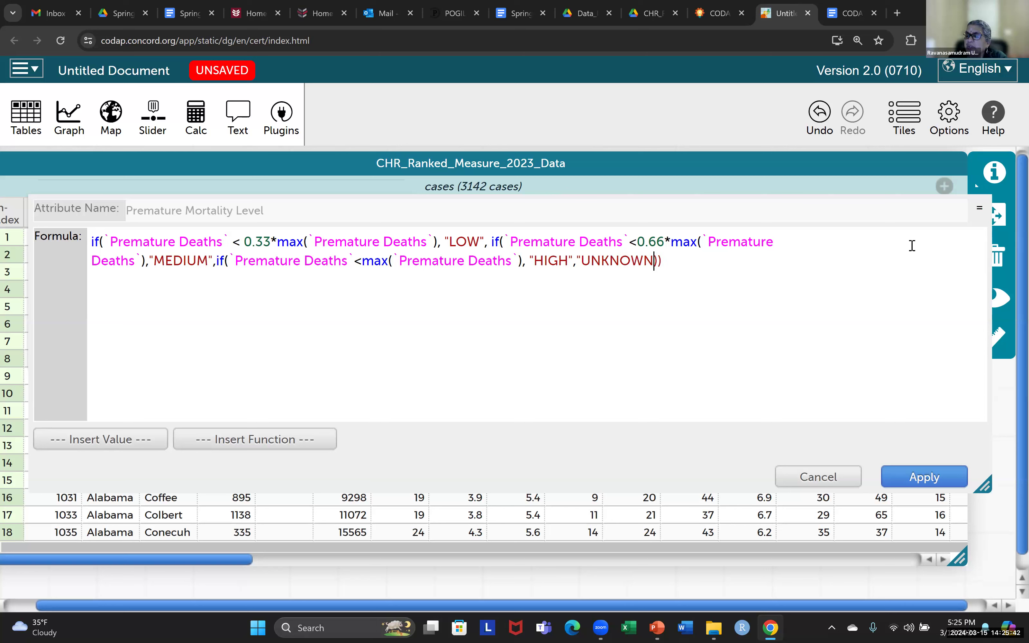
type("\"")
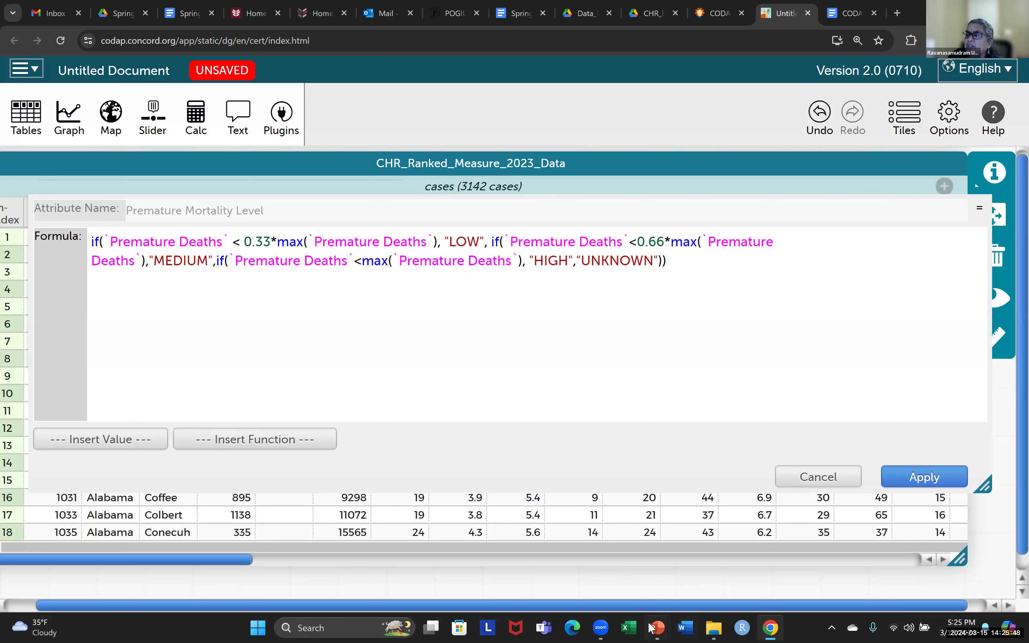
left_click(658, 265)
left_click(669, 260)
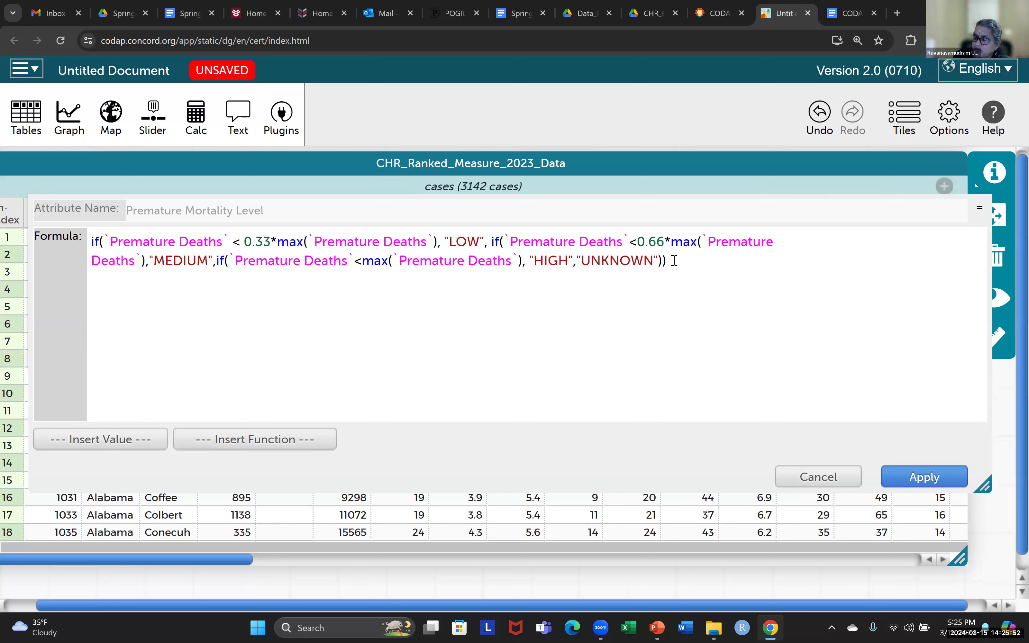
type(")")
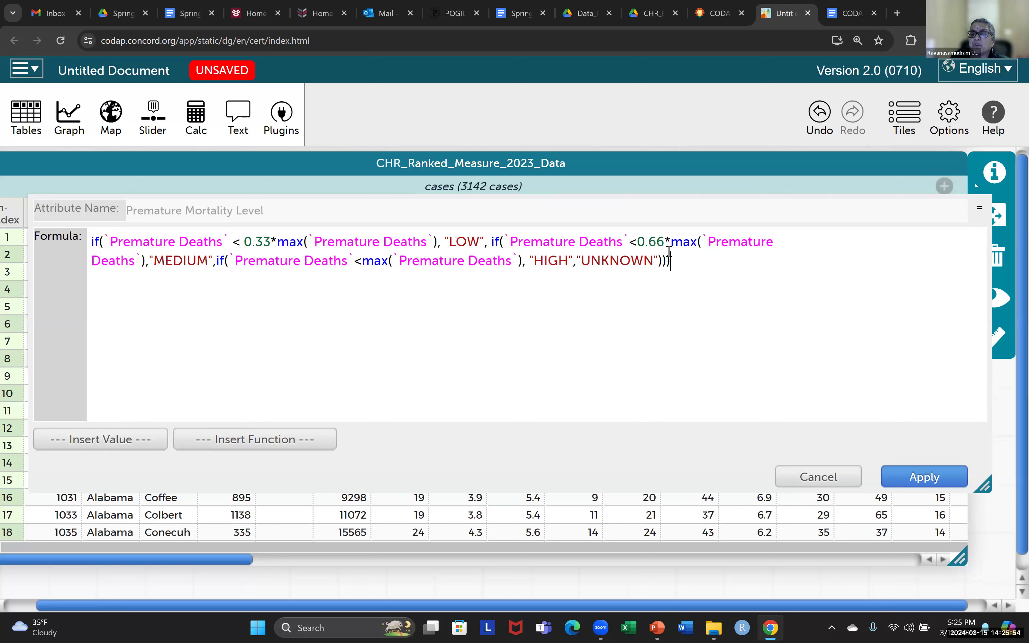
left_click(97, 242)
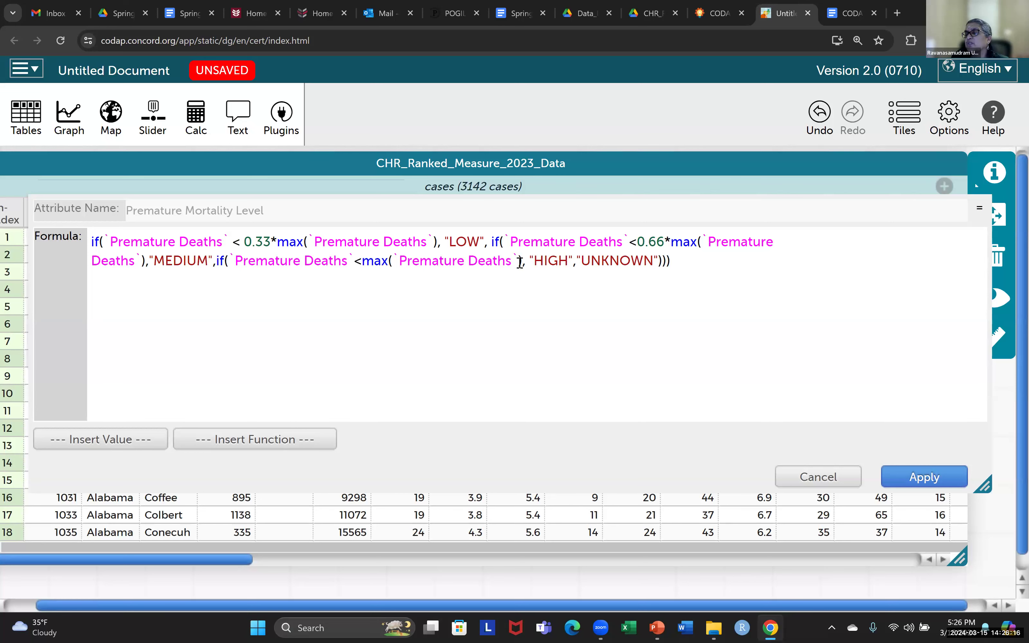
left_click_drag(656, 261, 671, 262)
- Apply the formula and scroll the table to check the LOW, MEDIUM and UNKNOWN values
left_click(922, 477)
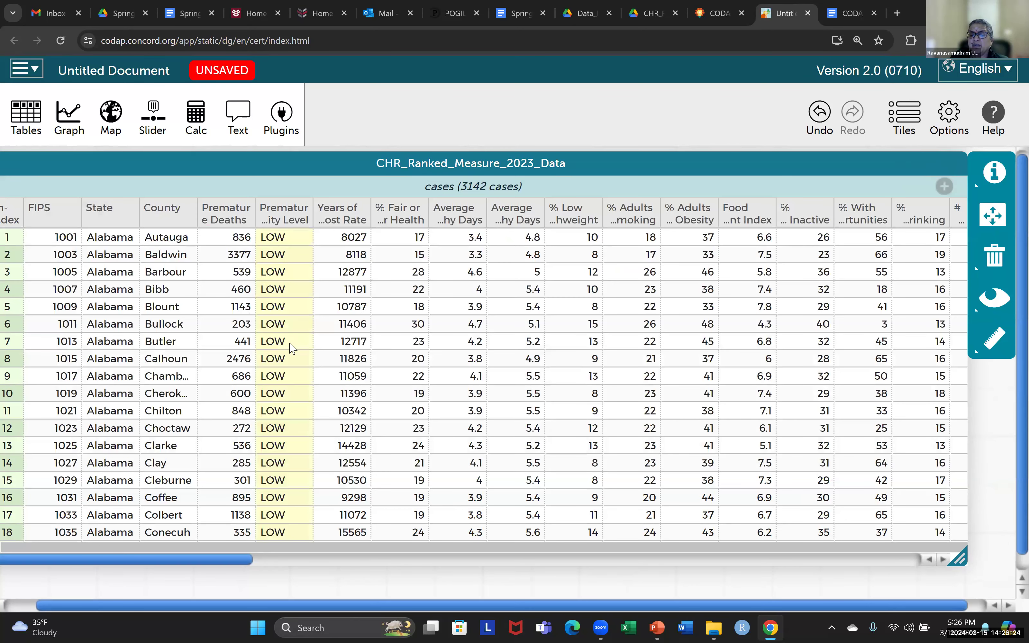
scroll(290, 358, "down", 20)
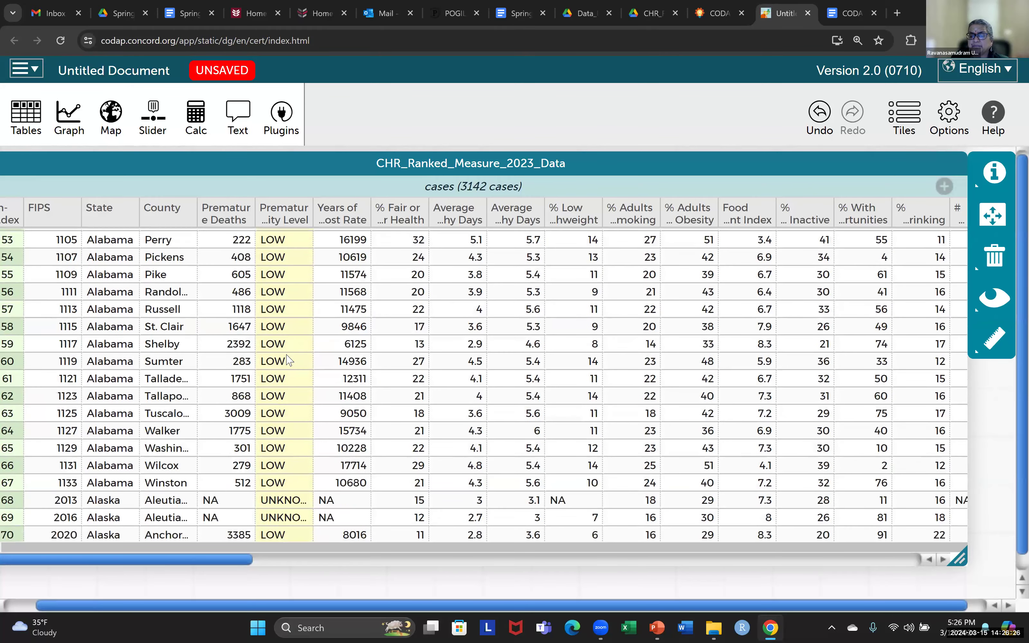
scroll(293, 294, "down", 7)
scroll(282, 293, "up", 3)
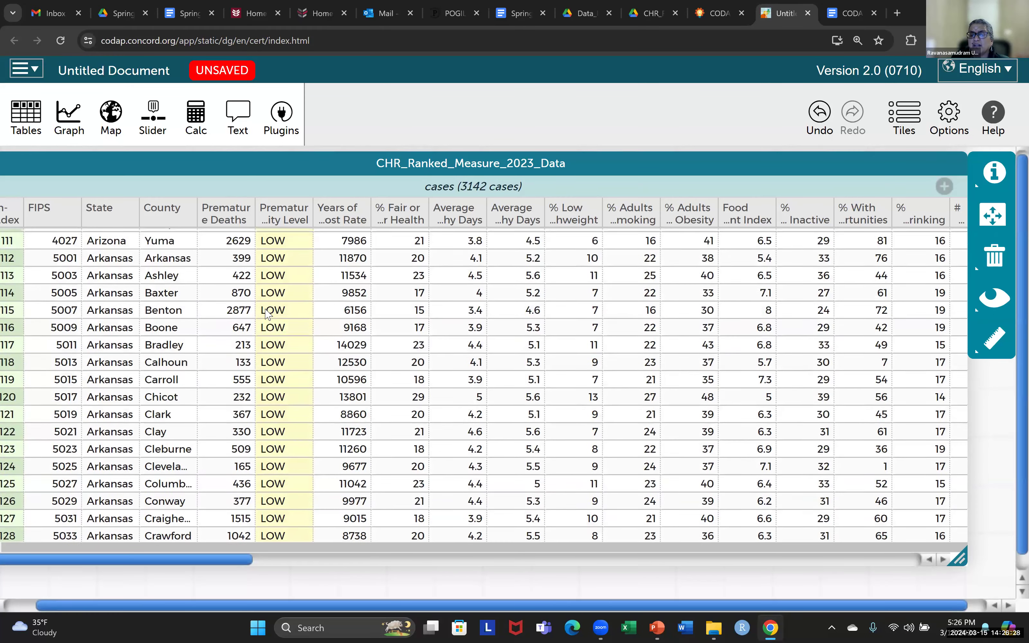
scroll(281, 291, "up", 3)
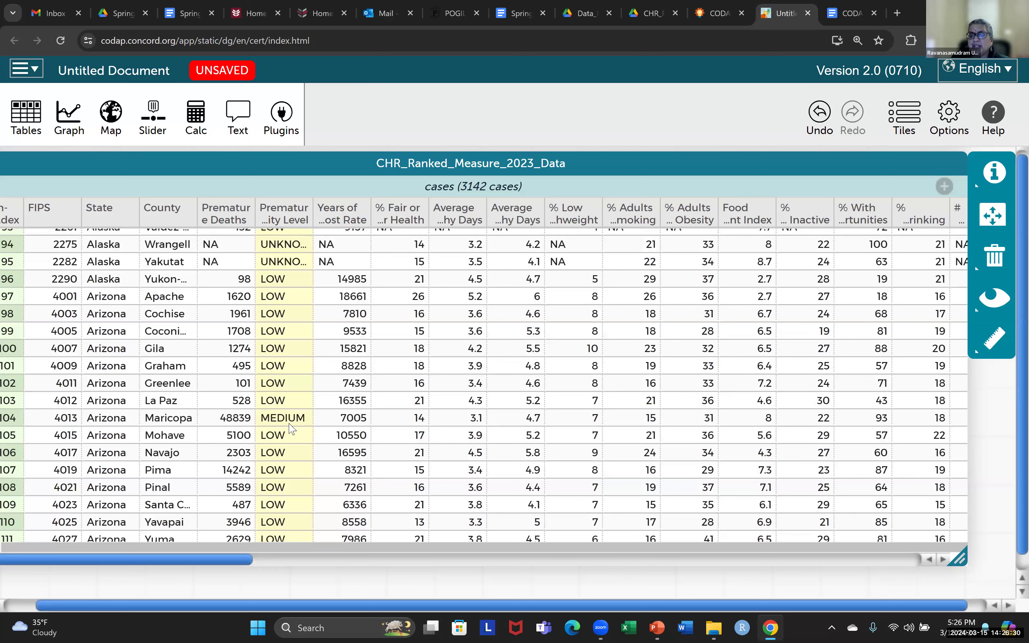
scroll(291, 427, "down", 20)
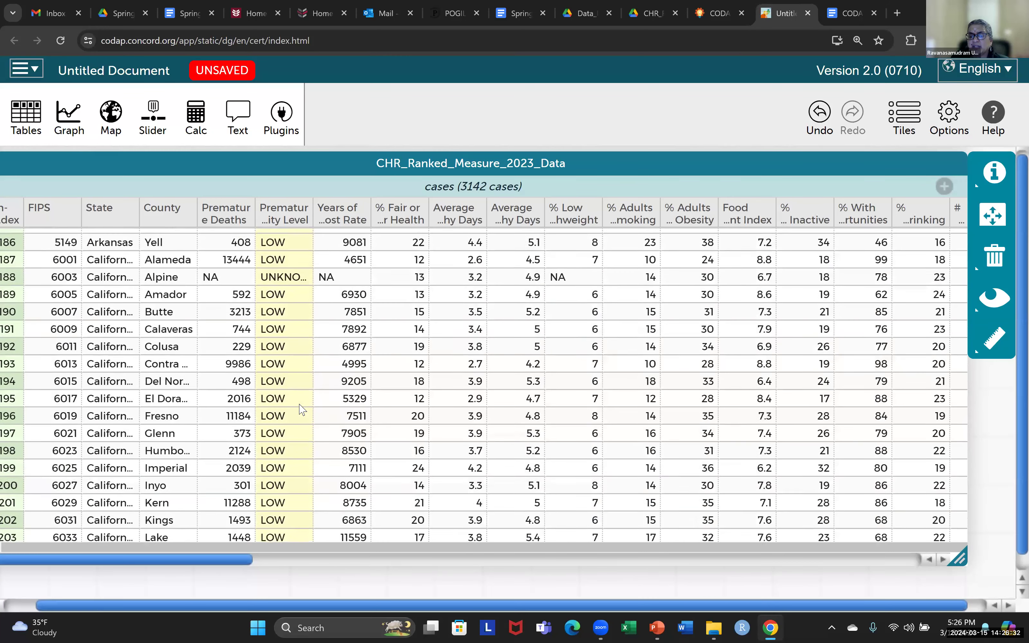